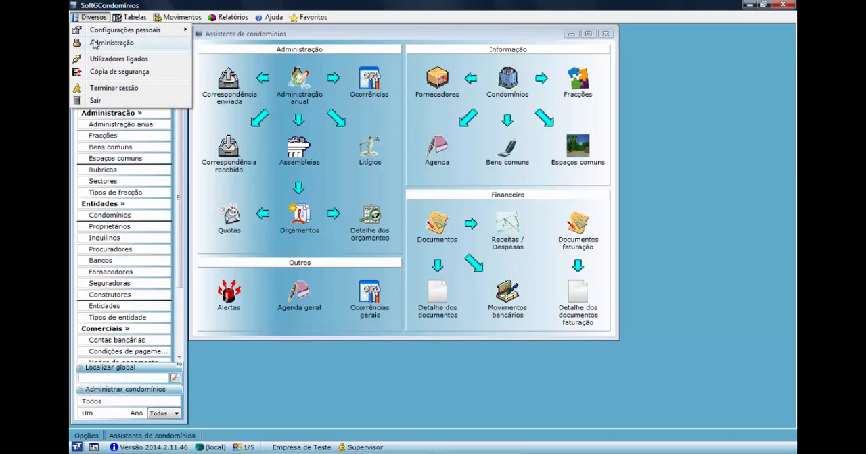
Open the Empresa de Teste company record for editing and fill in its tax number (NIF).
mouse_move(92, 42)
click(220, 96)
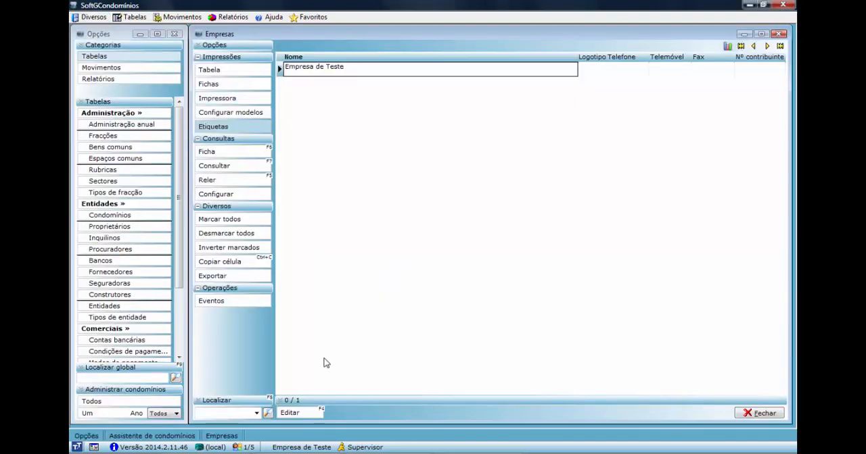
click(292, 412)
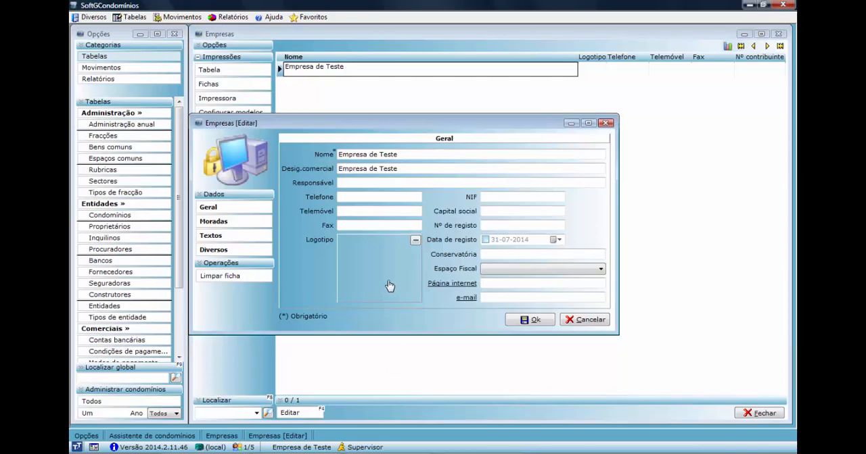
click(491, 197)
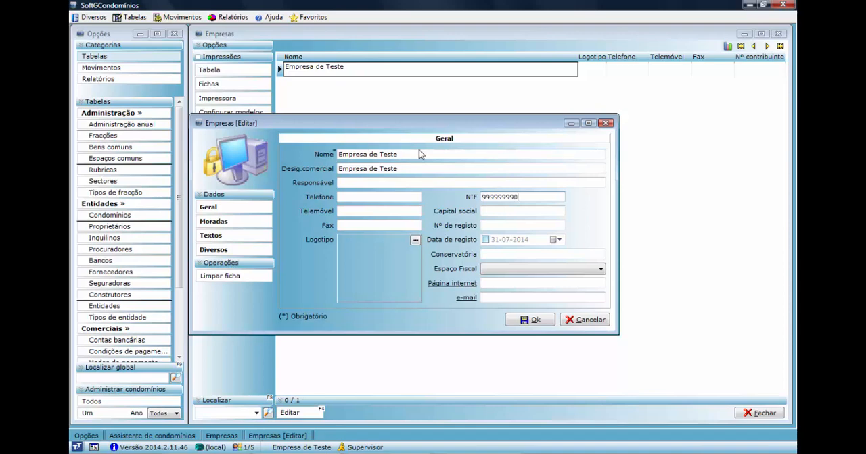
Review the company's Moradas, Textos and Diversos data, save the record and close the company list.
click(223, 225)
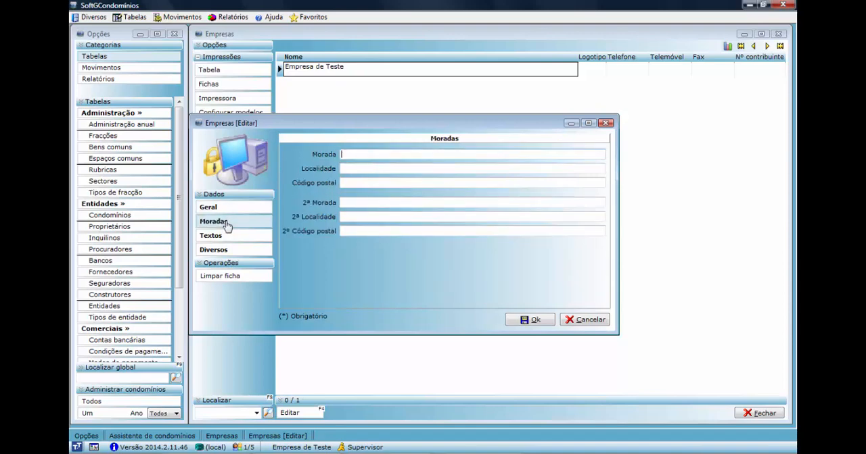
click(224, 238)
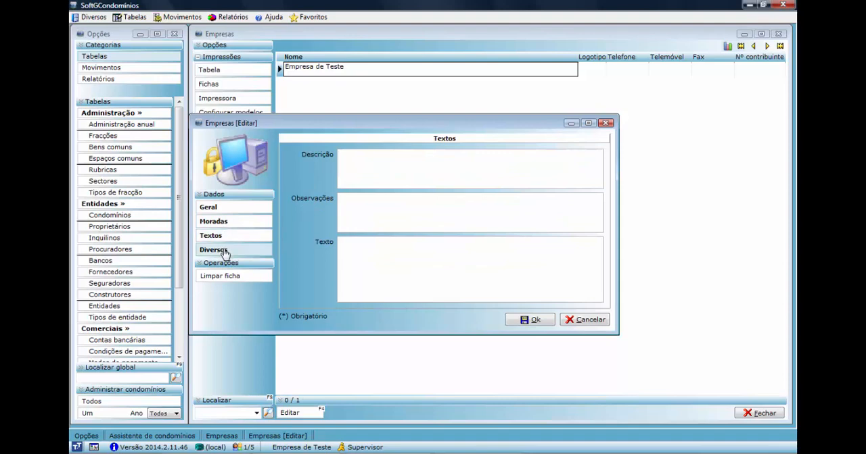
click(225, 252)
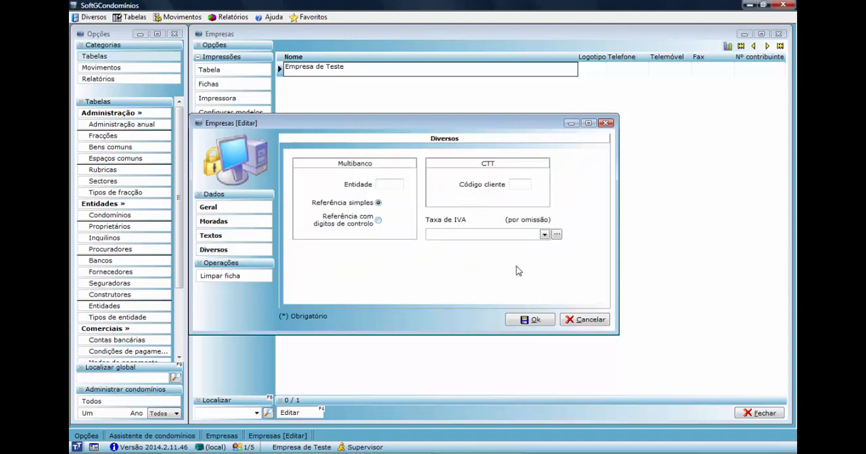
click(527, 322)
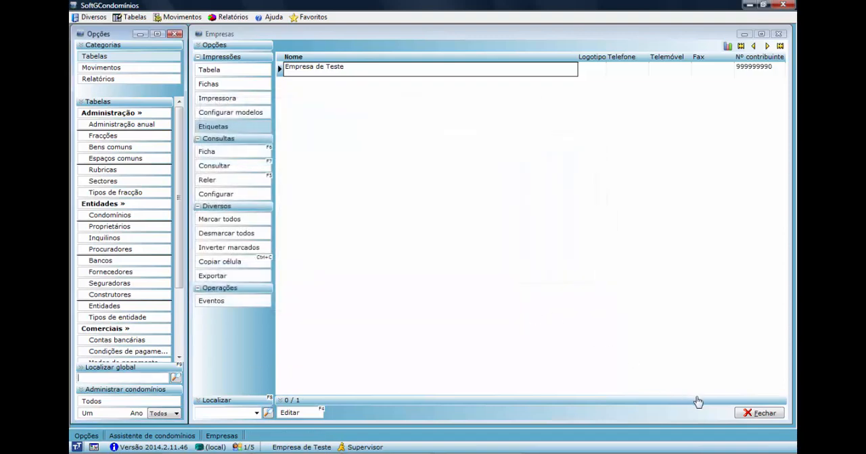
click(759, 413)
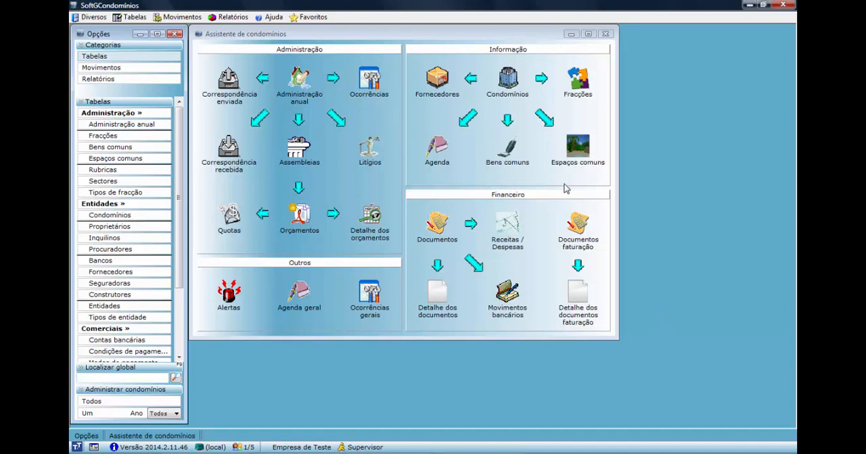
Start a new condominium record and name it Condominio teste.
click(507, 78)
click(506, 78)
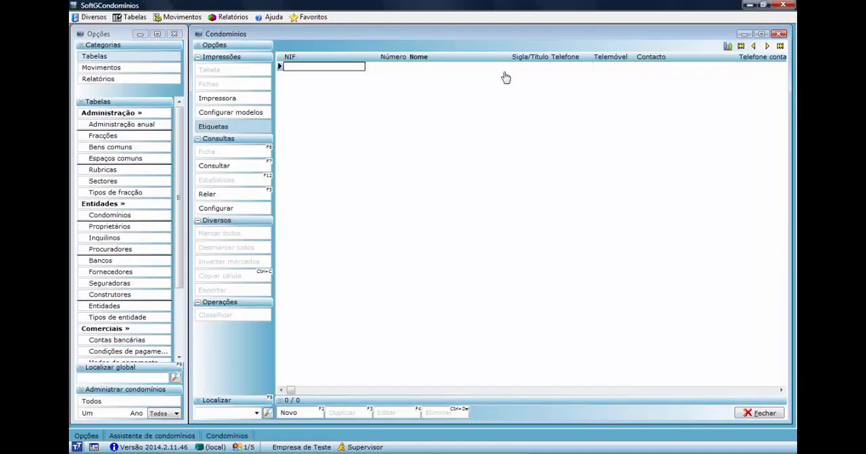
click(296, 414)
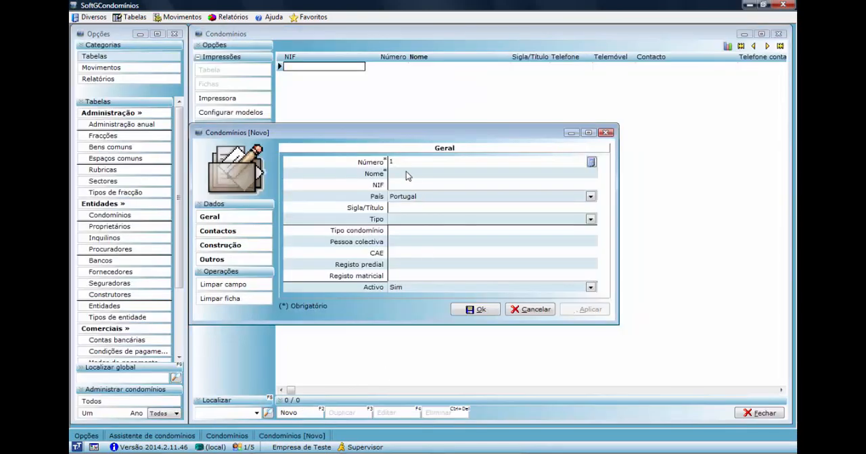
click(405, 173)
text(C)
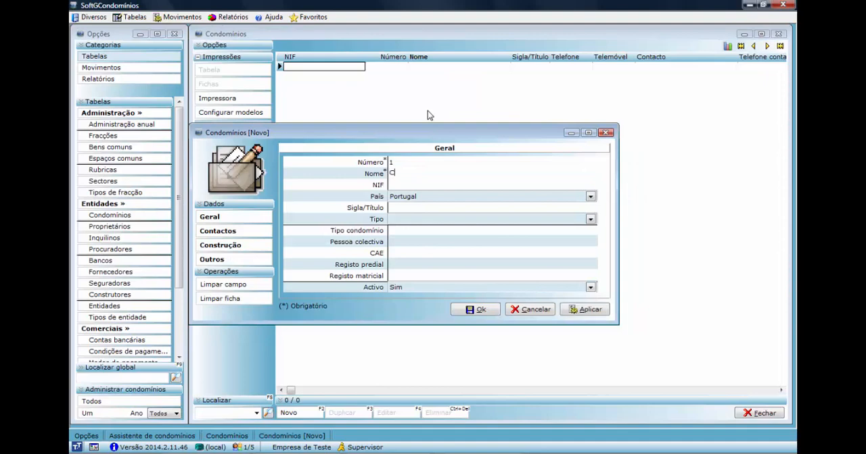
text(ondominios)
key(BackSpace)
key(BackSpace)
text(teste)
Review the new condominium's Contactos, Construção and Outros data, save the record and close the condominium list.
click(229, 232)
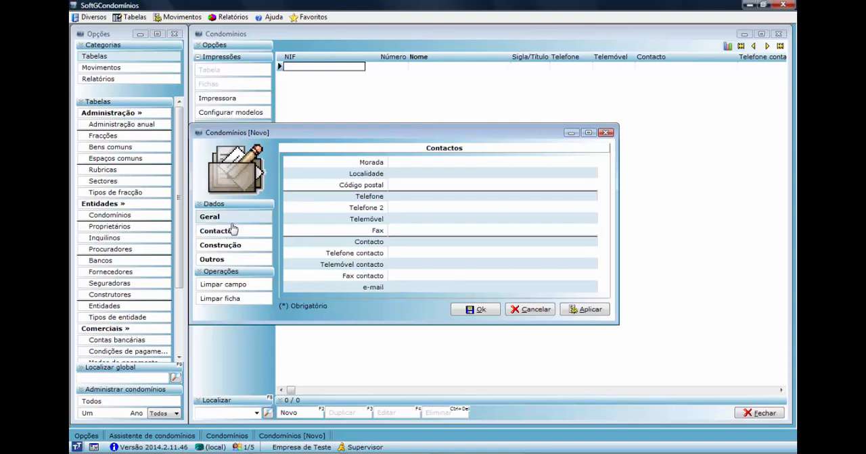
click(225, 249)
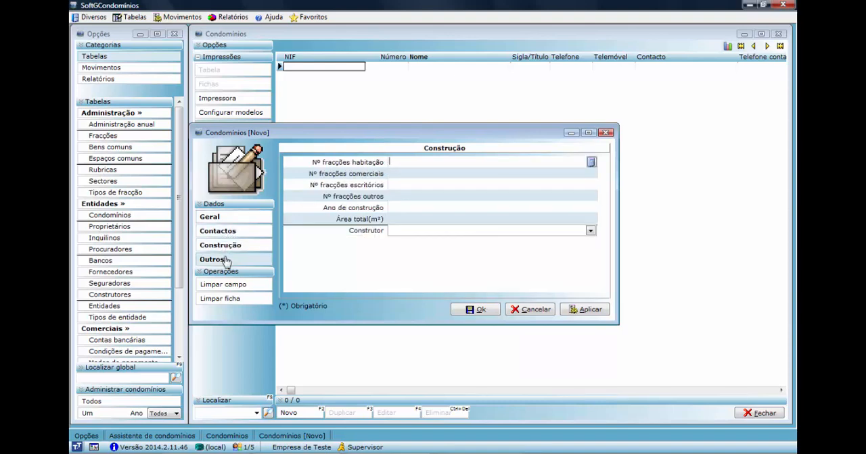
click(226, 260)
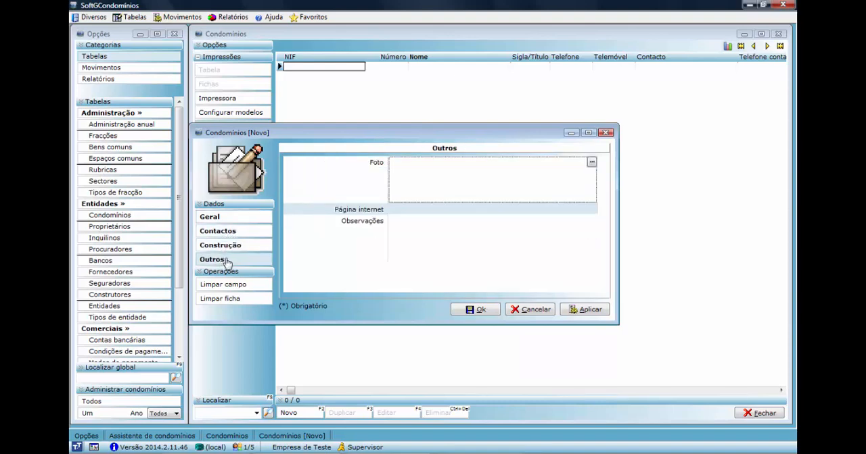
click(478, 310)
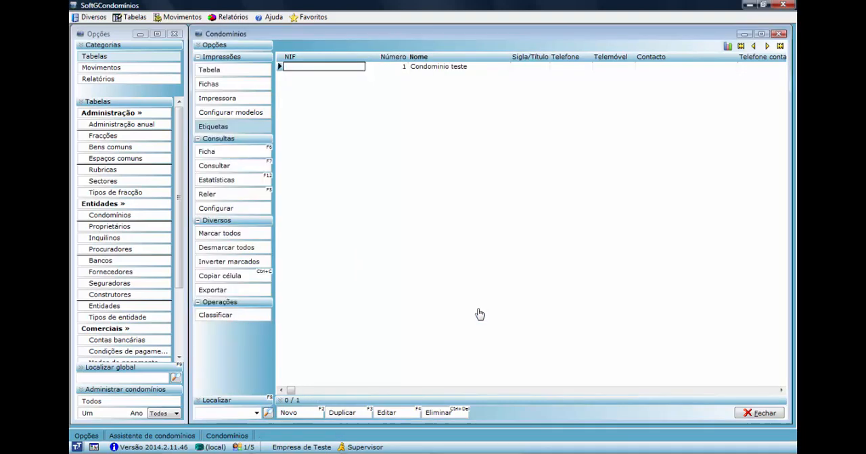
click(754, 414)
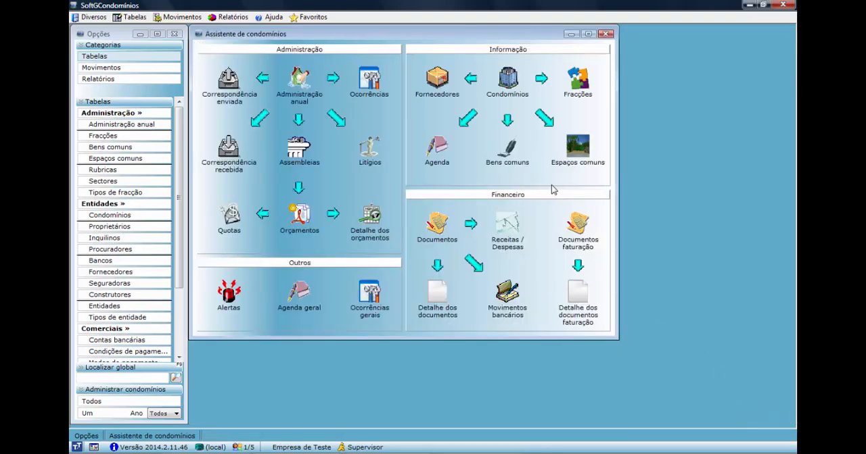
Start a new fraction record with código 01, fracção A, piso 1, porta D and permilagem 60.
click(580, 81)
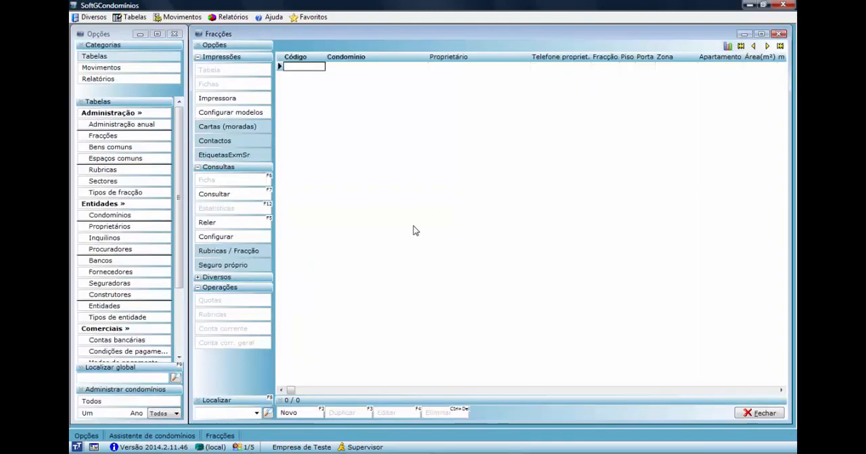
click(288, 415)
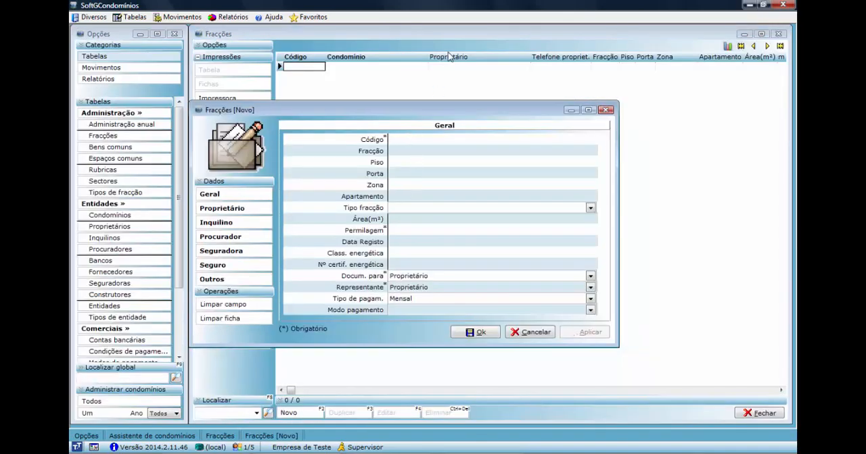
text(01)
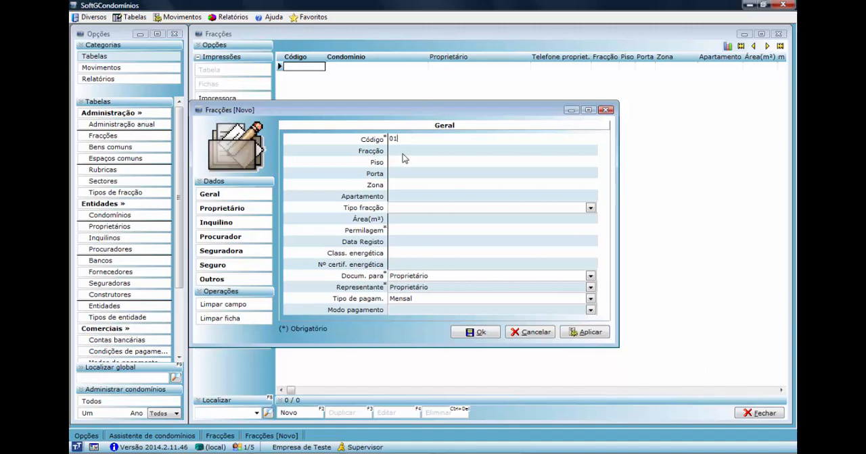
key(Tab)
text(A)
key(Tab)
text(1)
click(406, 175)
text(D)
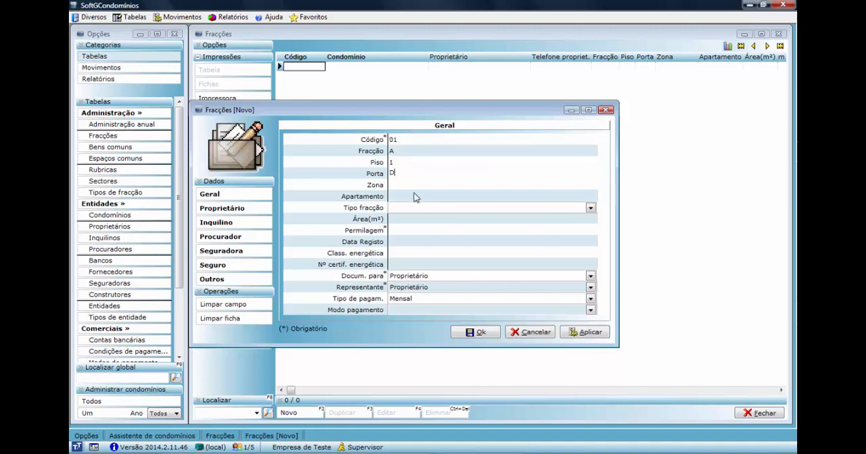
click(409, 231)
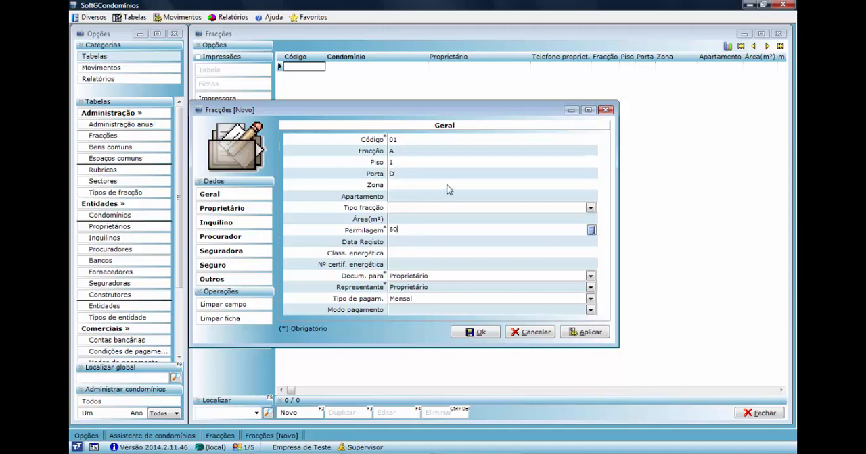
Open the owner list from the fraction's Proprietário field and create an owner named Cliente 1.
click(236, 211)
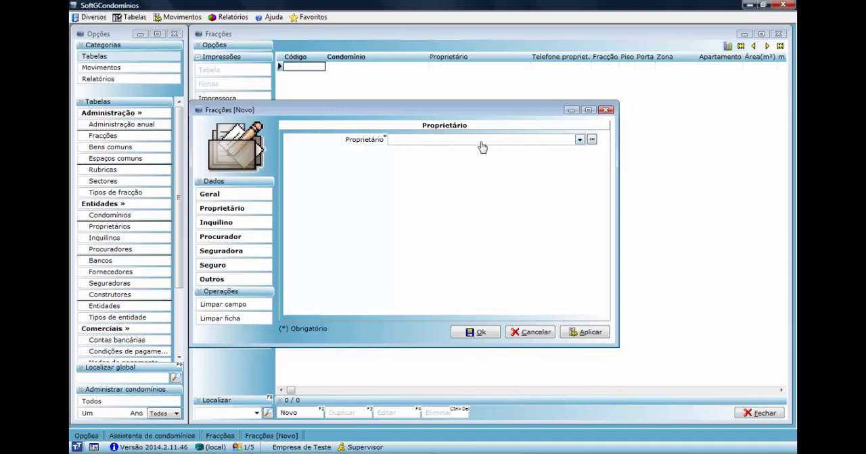
click(592, 143)
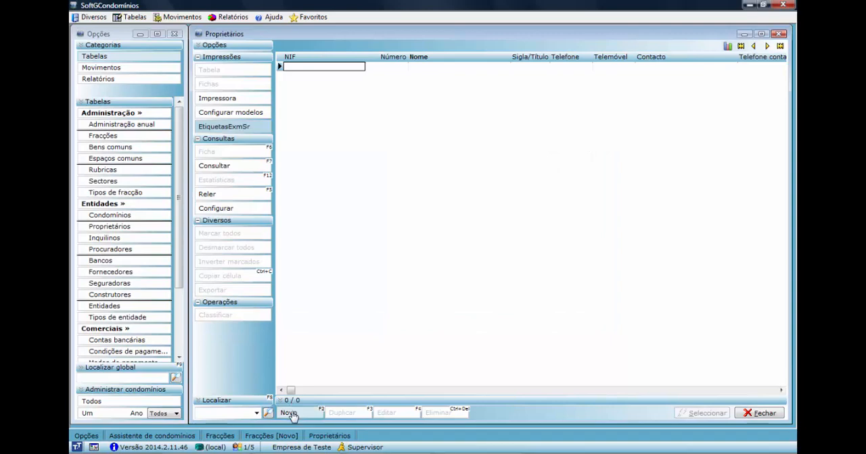
click(290, 414)
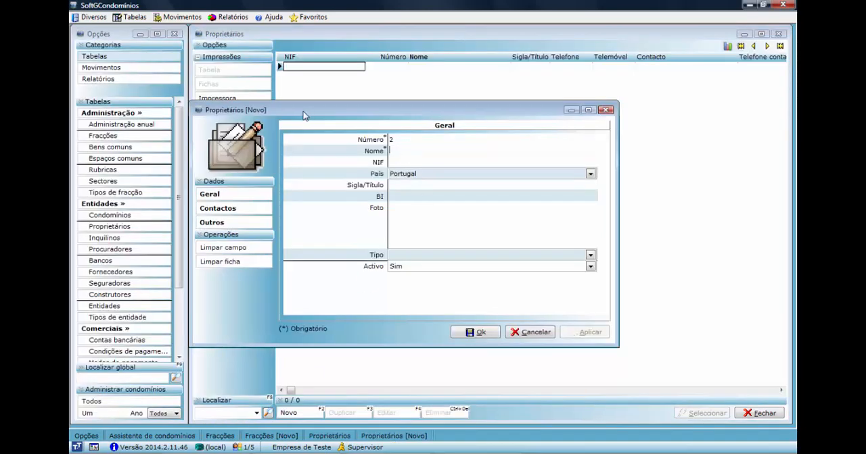
text(Cli)
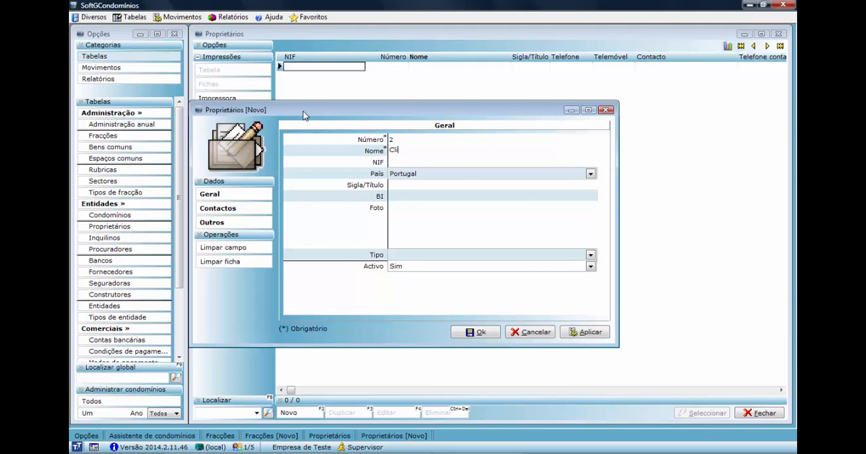
text(ente 1)
click(480, 333)
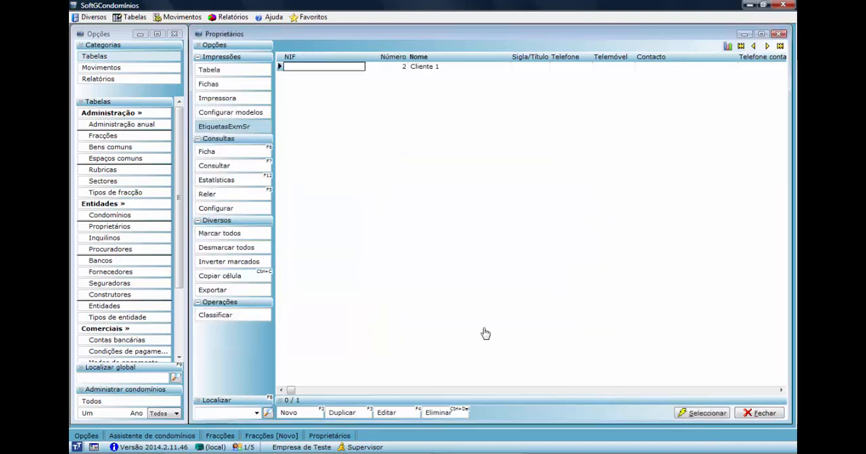
Create a second owner named Cliente 2 and select it as the fraction's owner.
click(288, 413)
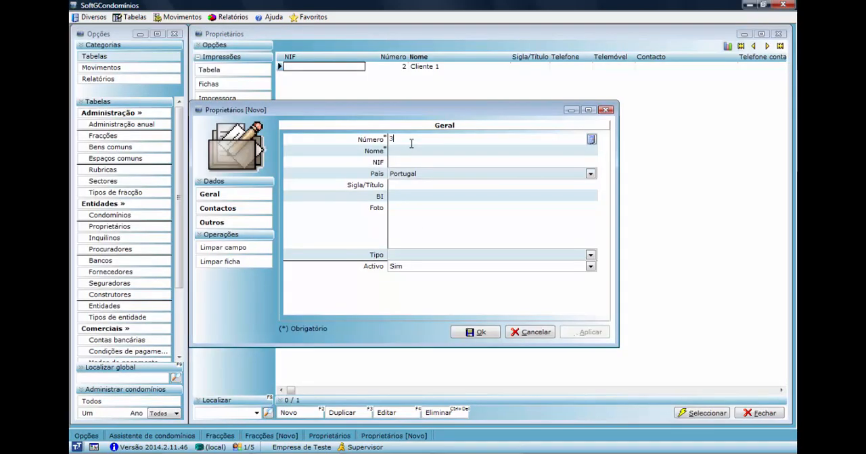
key(Tab)
text(C)
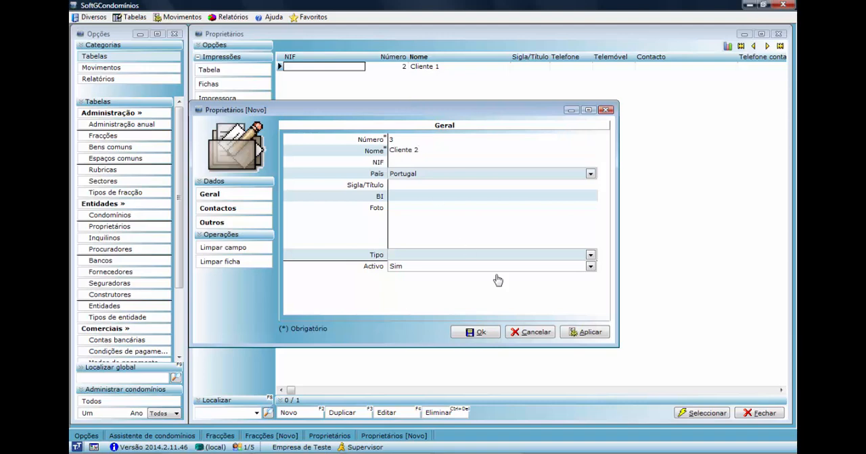
click(473, 331)
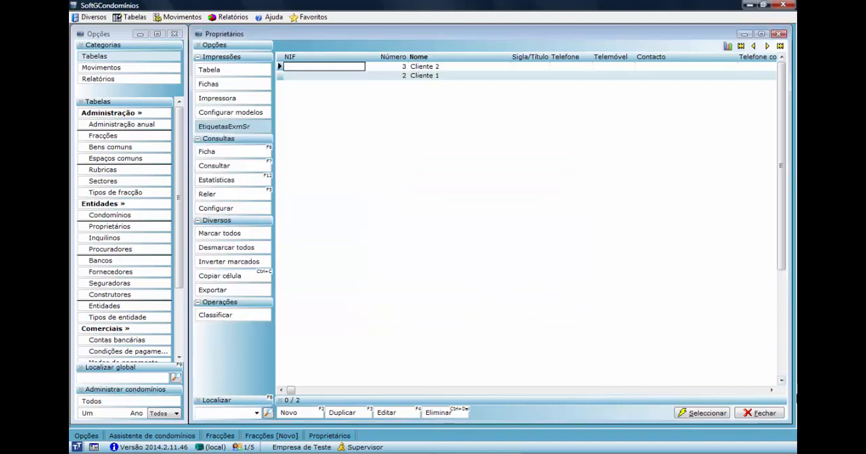
click(703, 413)
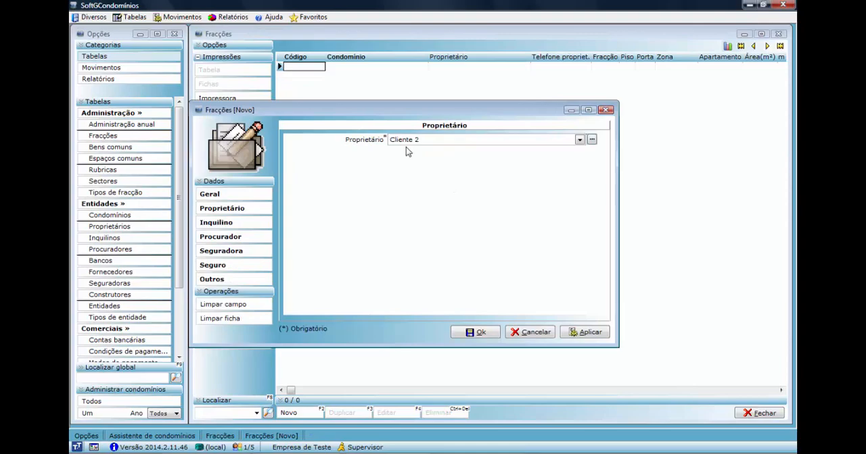
Assign the fraction to the condominium Condominio teste and save the fraction record.
click(475, 332)
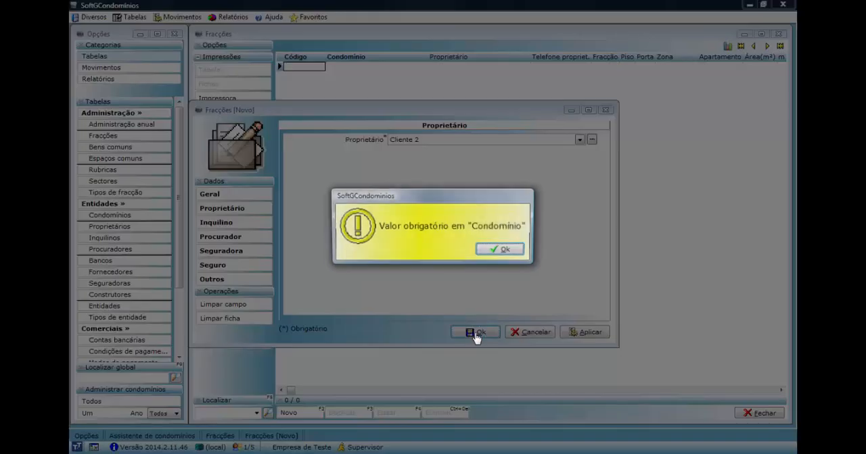
click(495, 251)
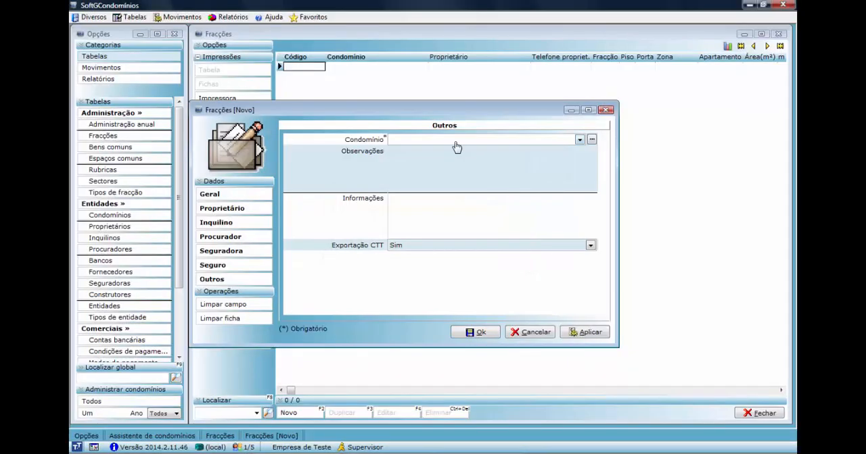
click(454, 142)
click(455, 150)
click(477, 332)
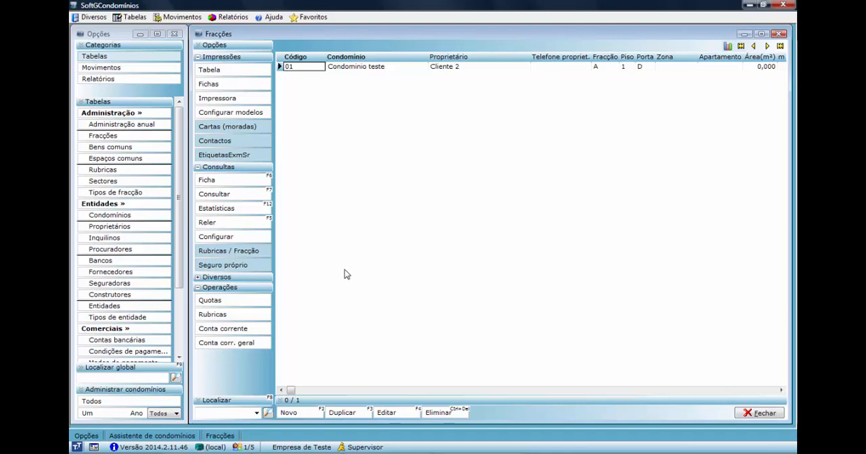
Assign the rubrics Água, Fundo comum de reserva and Luz lojas to fraction 01 and close the fraction list.
click(214, 315)
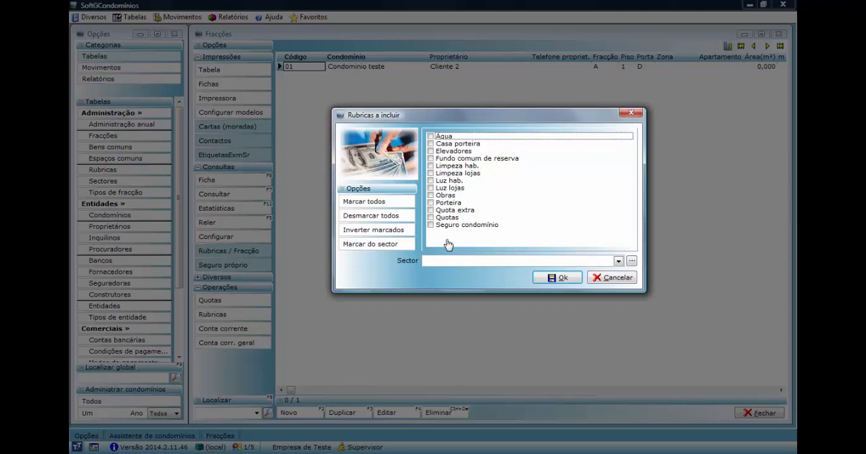
click(430, 136)
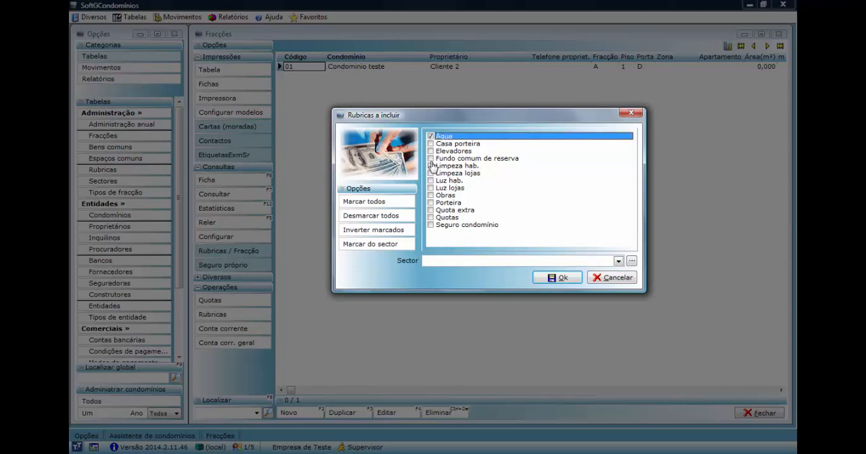
click(430, 158)
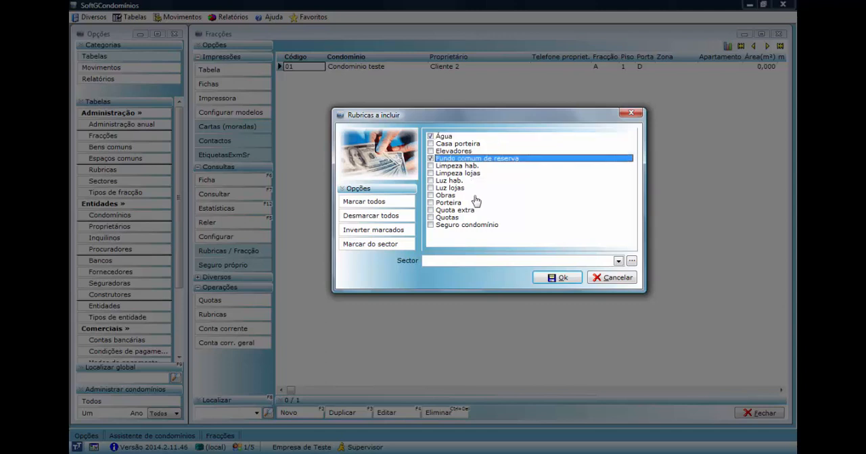
click(431, 188)
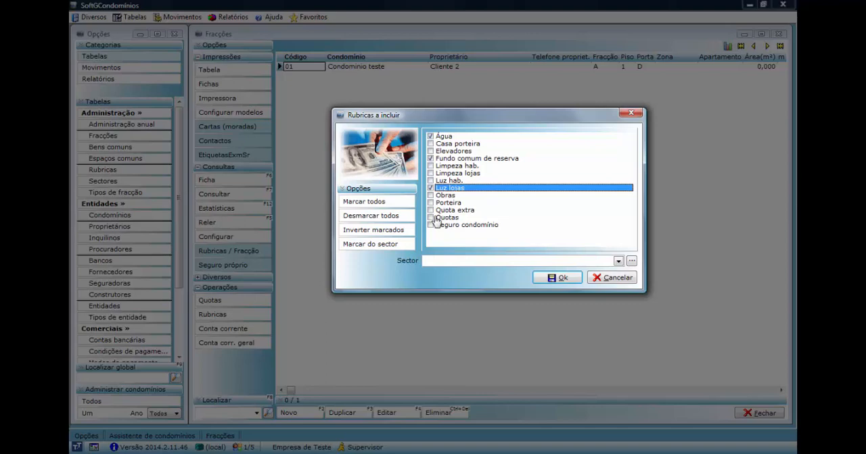
click(560, 278)
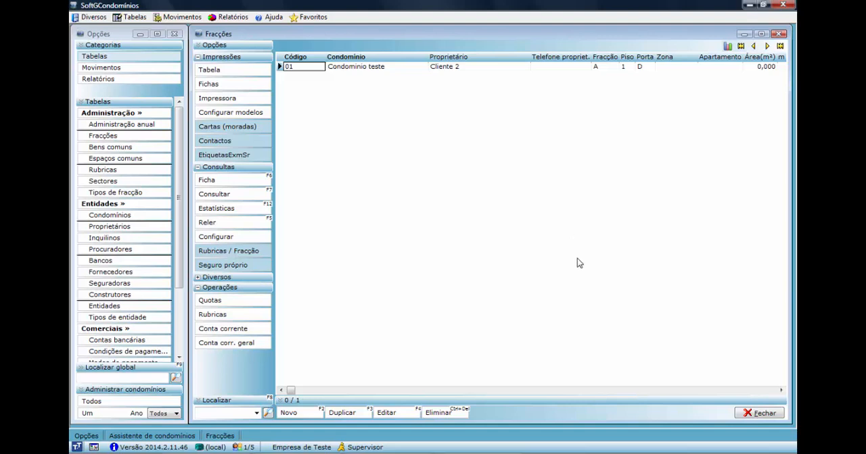
click(759, 415)
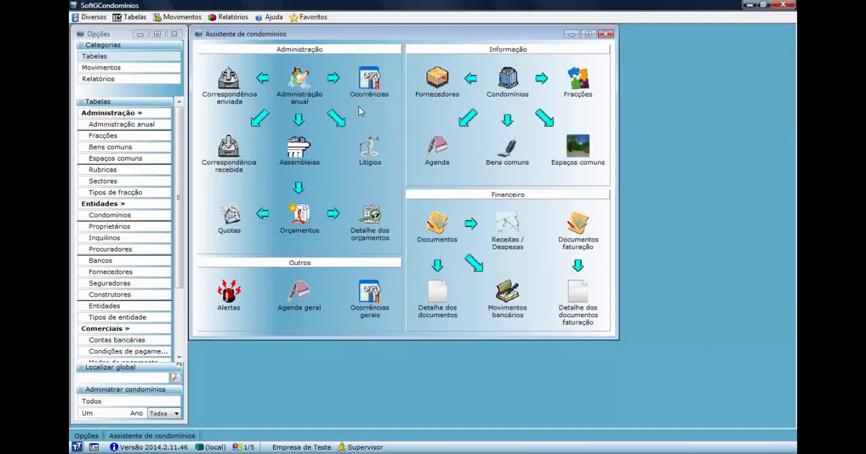
Start a new annual administration record and look through its Seguradora, Seguro and Outros data.
click(301, 83)
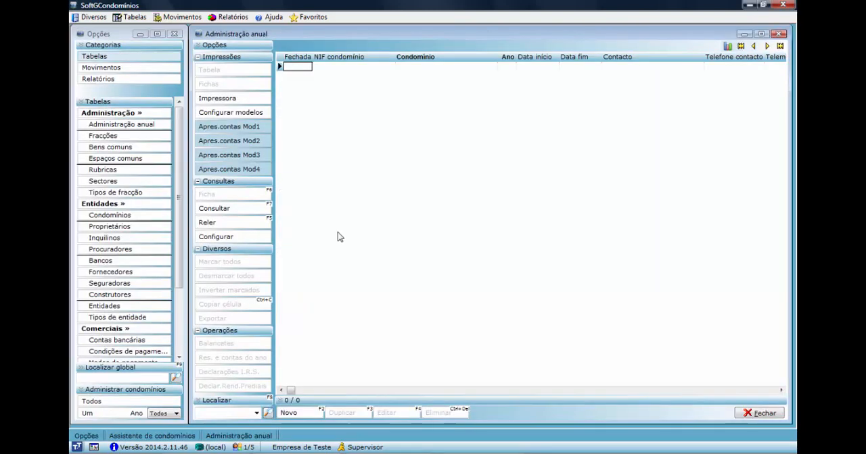
click(290, 413)
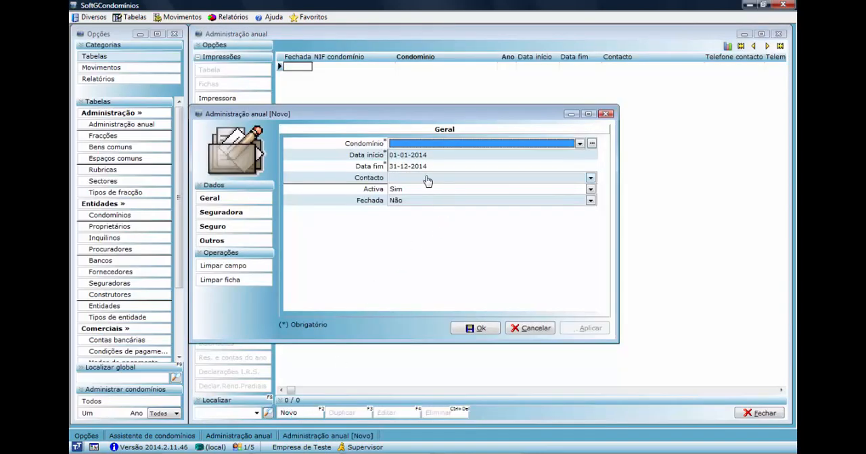
click(235, 214)
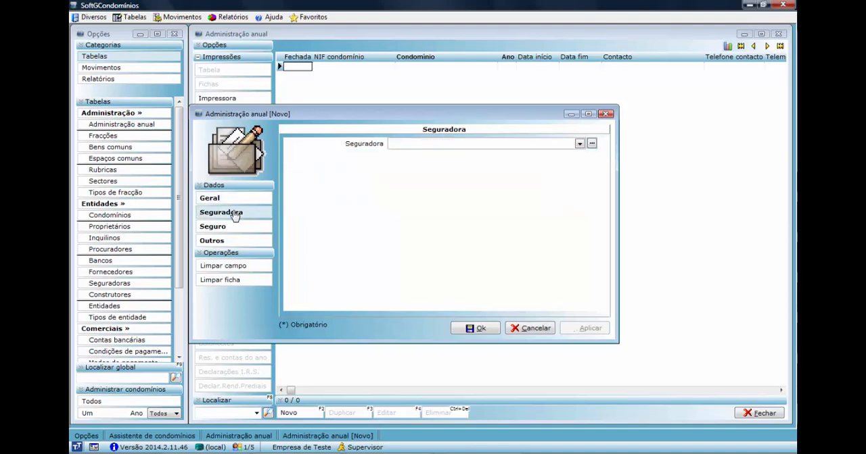
click(232, 228)
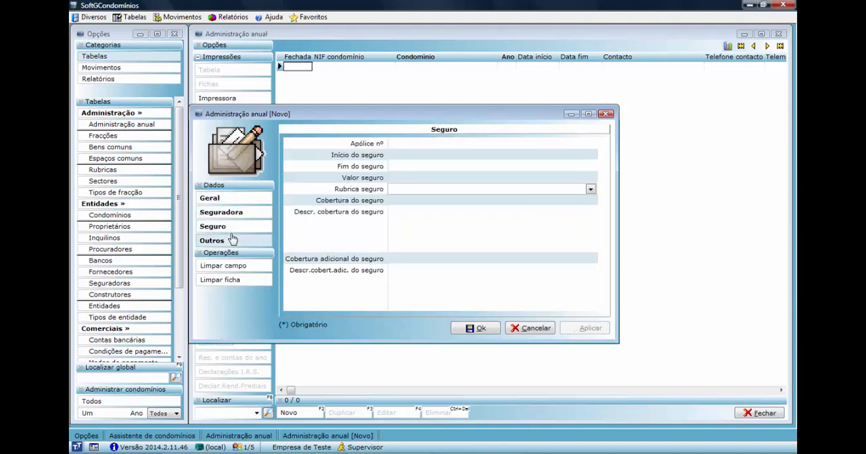
click(234, 240)
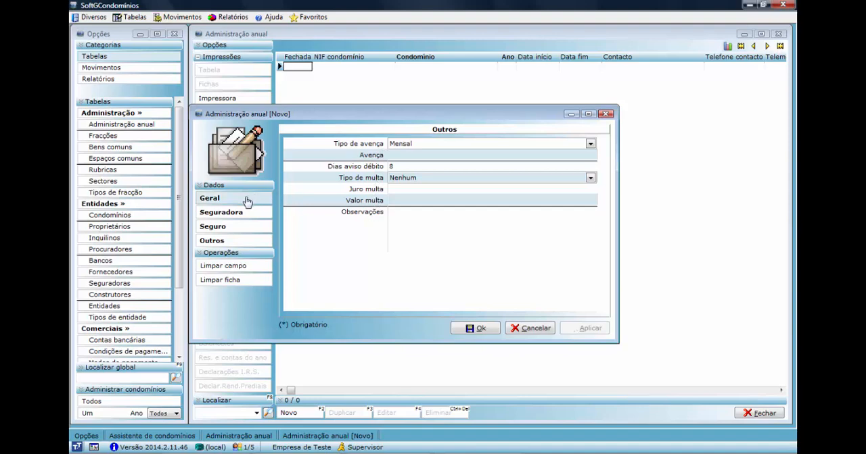
Assign the annual administration to Condominio teste, save the record and close the list.
click(475, 329)
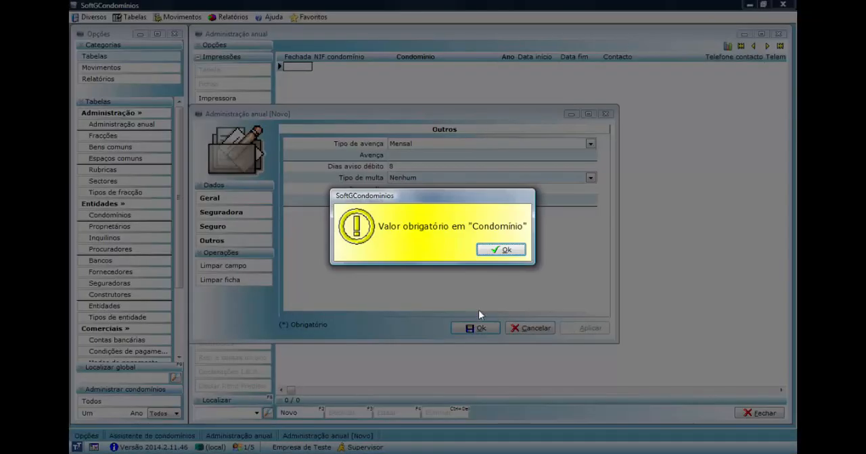
click(501, 251)
click(475, 144)
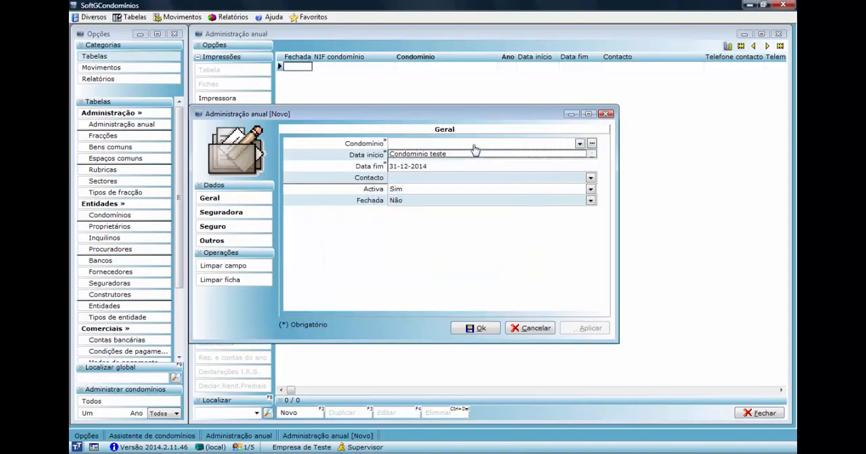
click(458, 157)
click(477, 328)
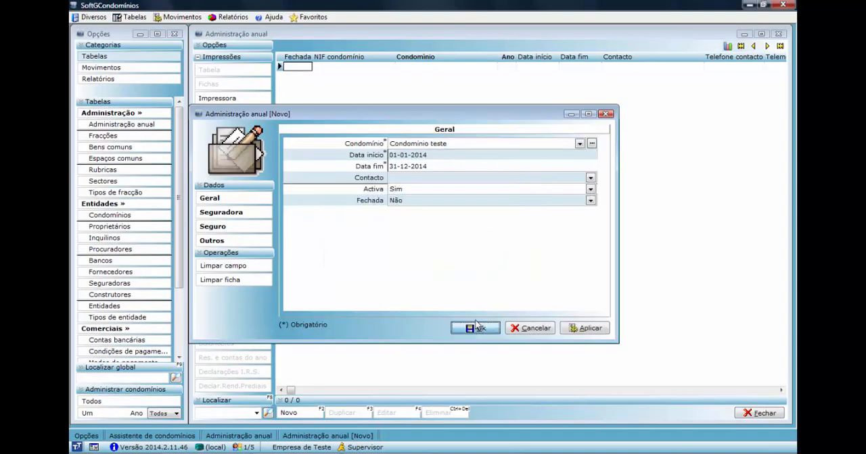
click(748, 414)
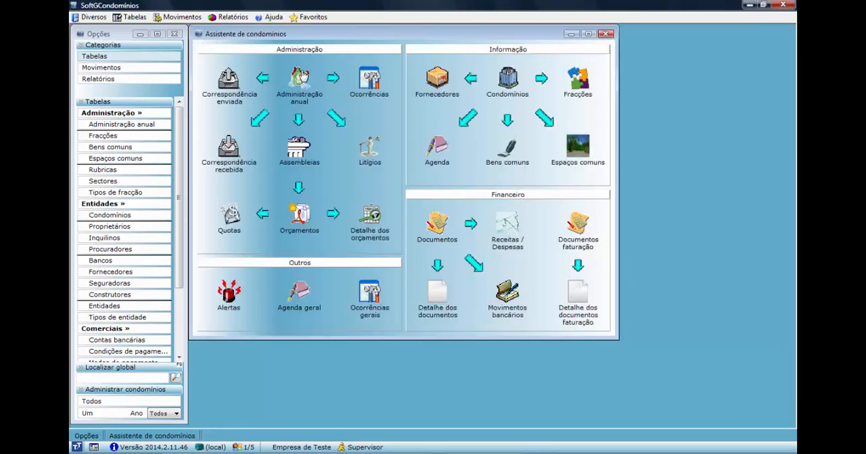
Start a new assembly record with local Lisboa and fill in its ordem de trabalhos.
click(299, 154)
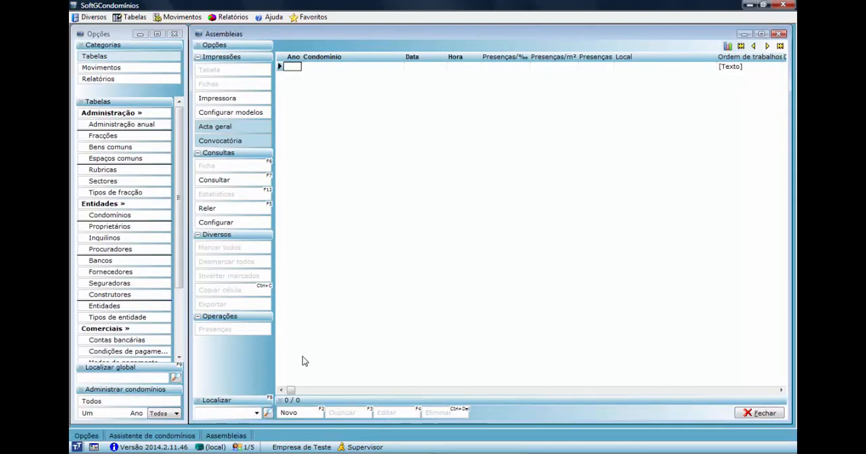
click(291, 412)
click(403, 173)
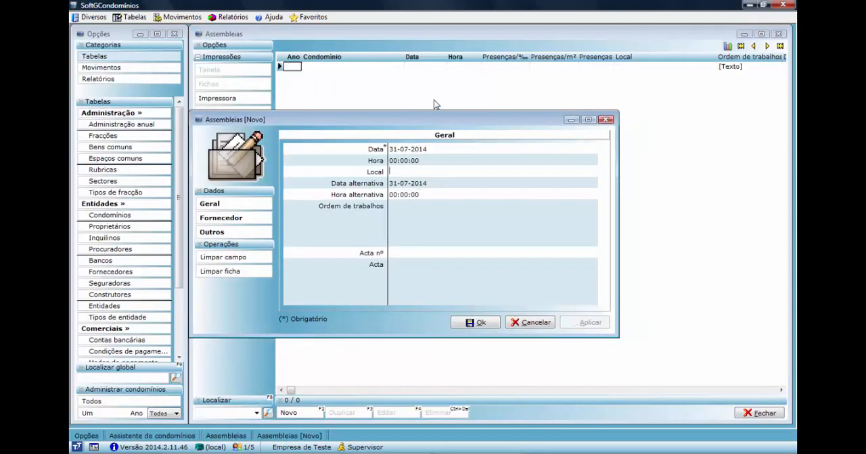
text(Lisboa)
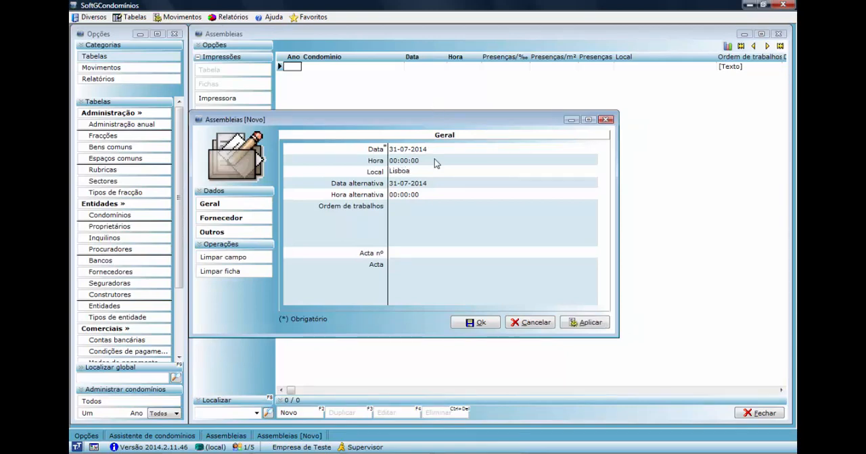
click(412, 205)
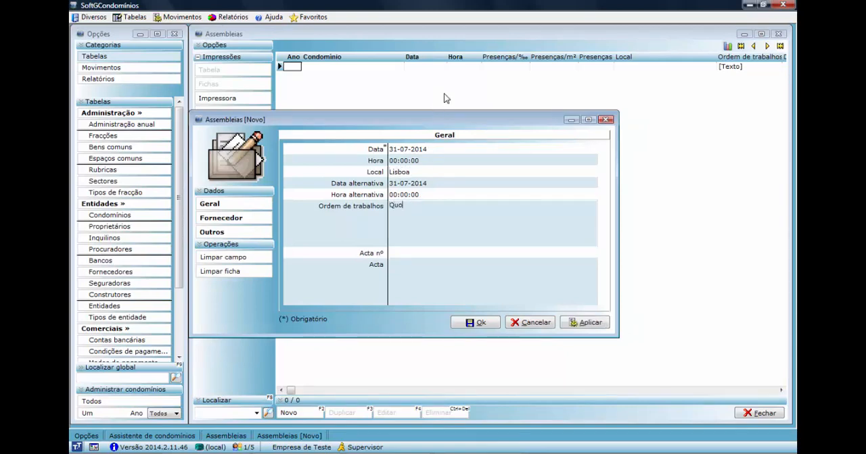
Set the assembly's administração anual to (2014) Condominio teste, save the record and close the list.
click(477, 321)
click(507, 261)
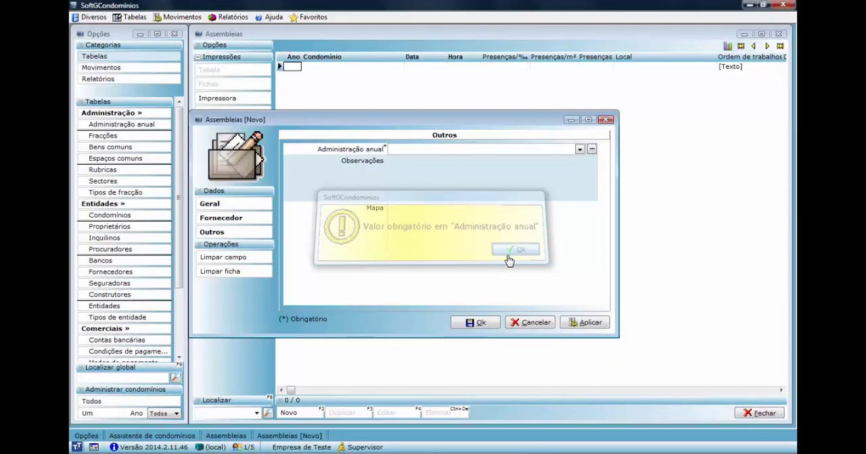
click(450, 151)
click(450, 159)
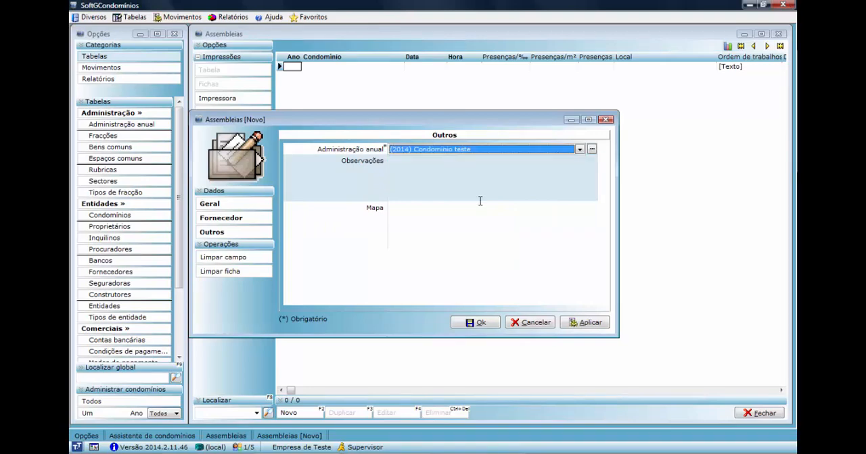
click(475, 323)
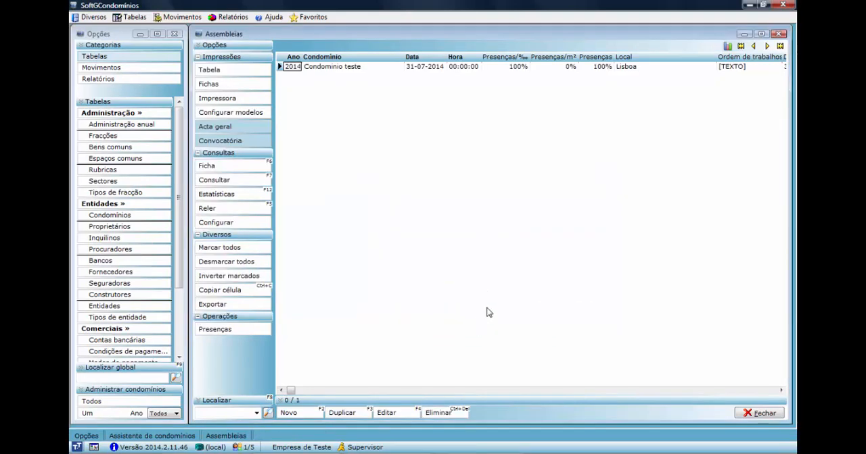
click(750, 412)
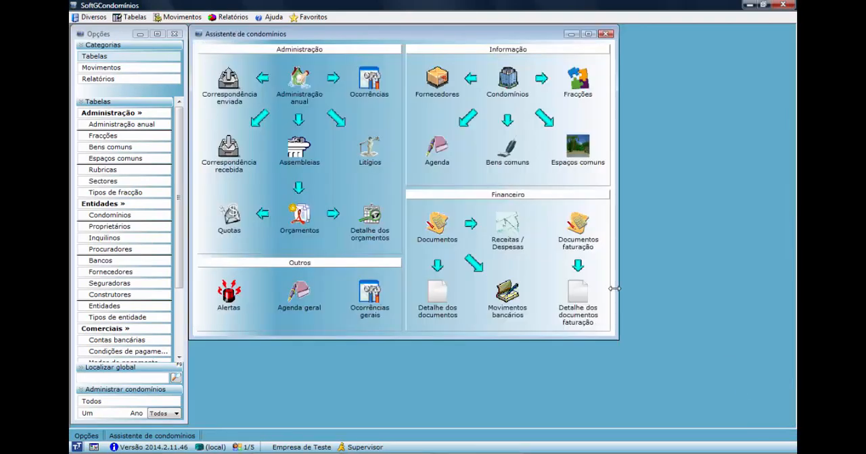
Start a new budget record named Quotas with a quota fixa of 50.
click(301, 217)
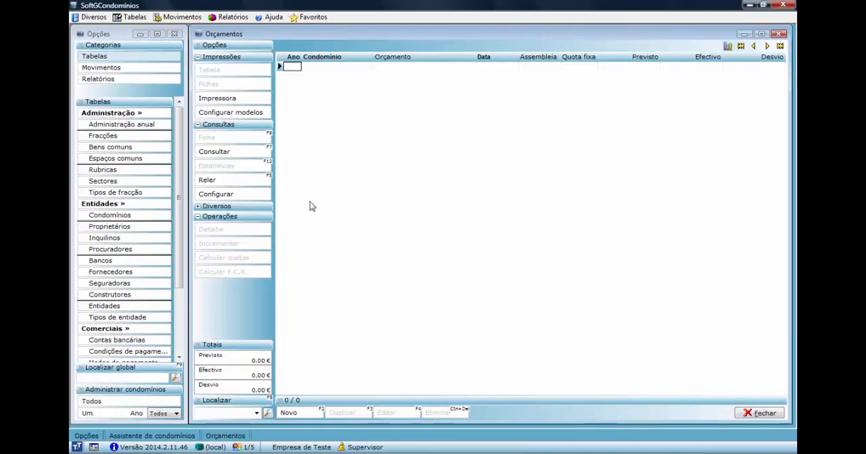
click(289, 413)
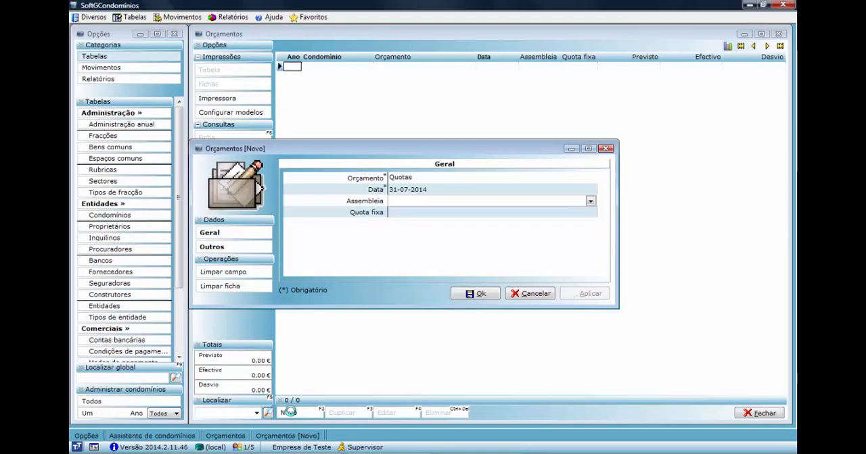
click(413, 215)
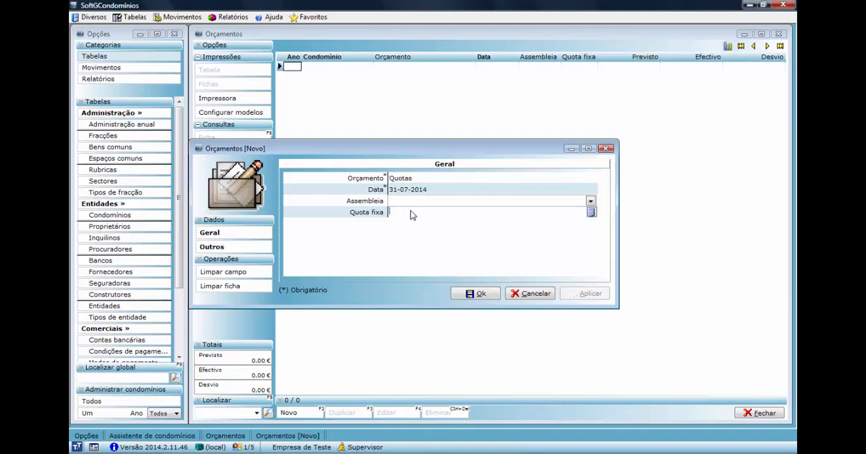
text(50)
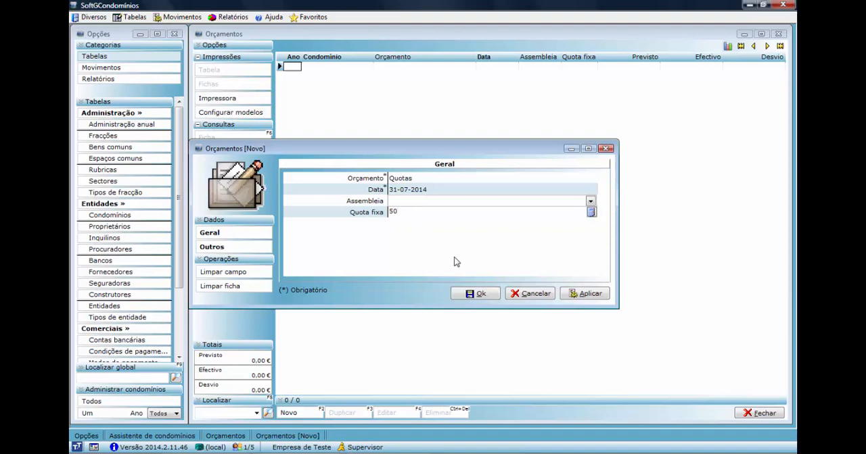
Clear the budget's quota fixa, set its administração anual to (2014) Condominio teste and save the budget.
click(472, 297)
drag(408, 210, 374, 210)
click(476, 293)
click(508, 260)
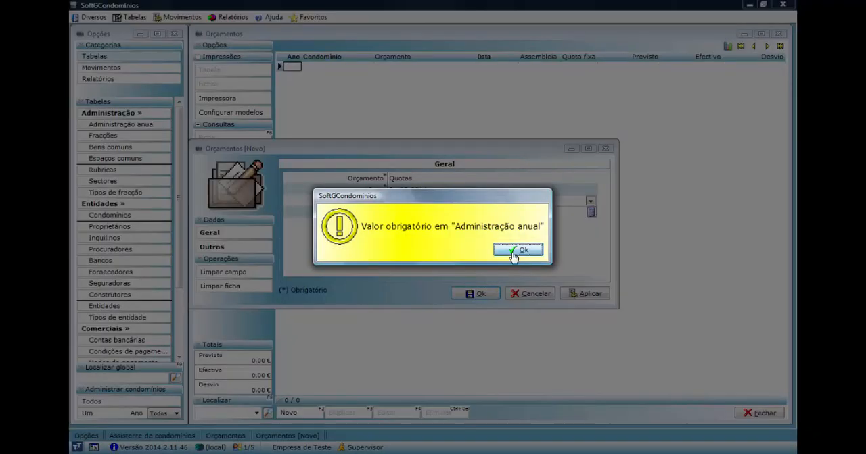
click(443, 180)
click(444, 194)
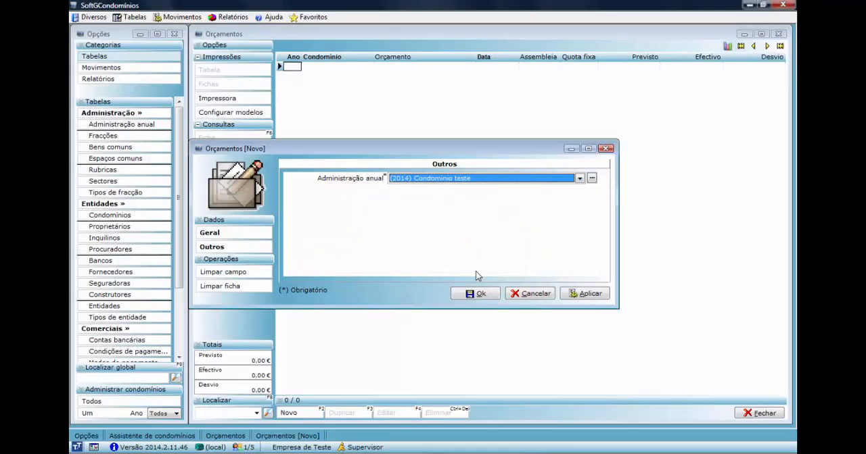
click(475, 293)
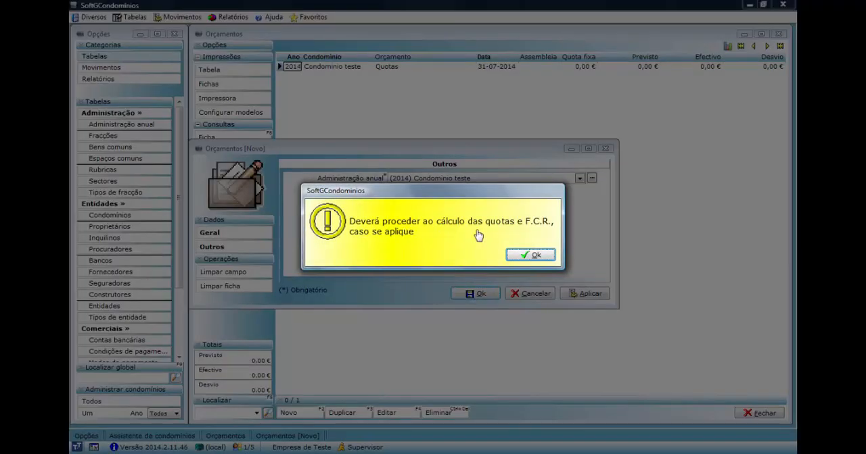
click(535, 255)
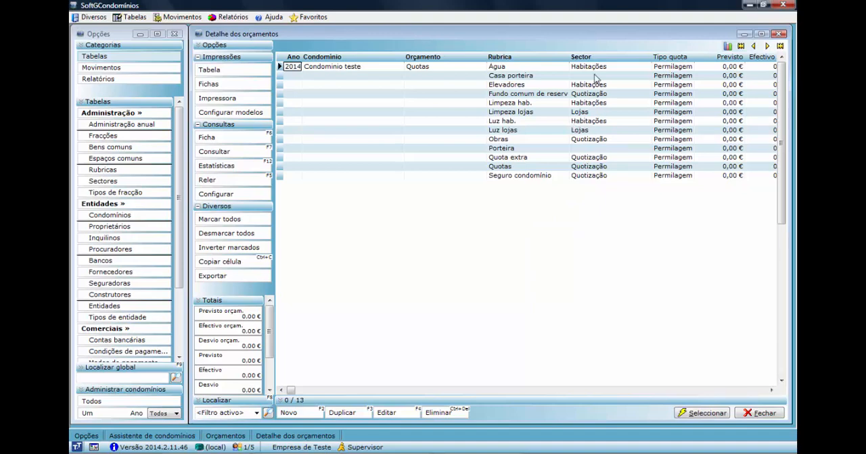
Set the despesa prevista of the Água rubric in the Quotas budget detail to 500 and save it.
click(525, 67)
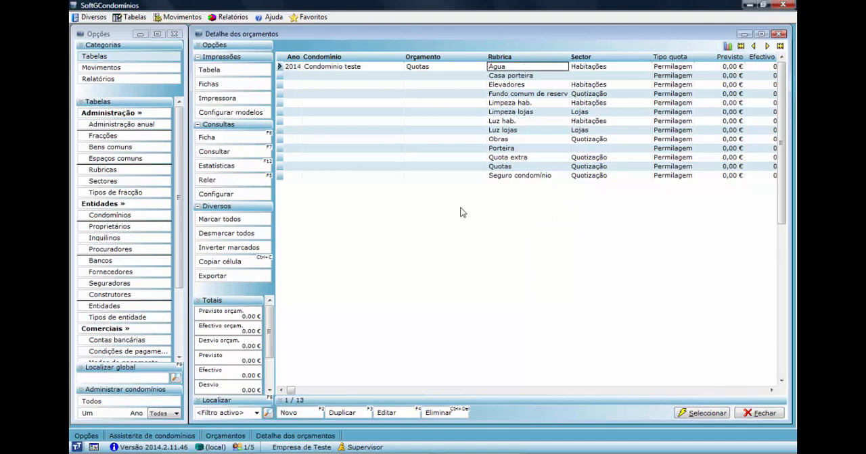
click(387, 412)
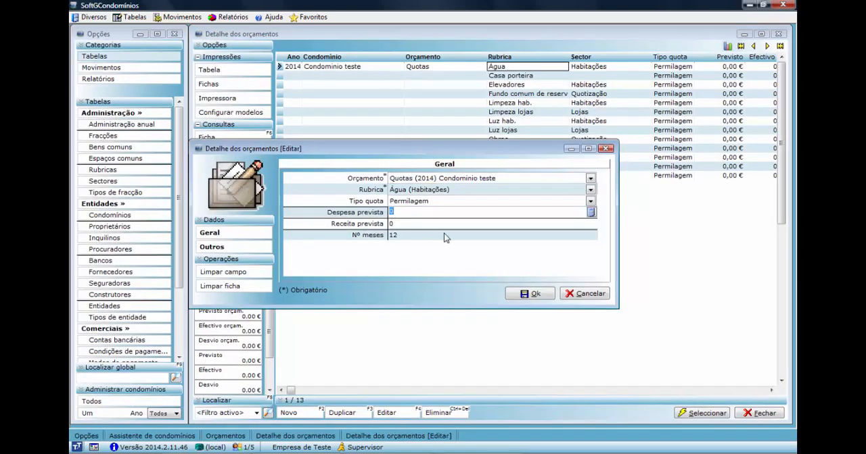
text(500)
click(534, 294)
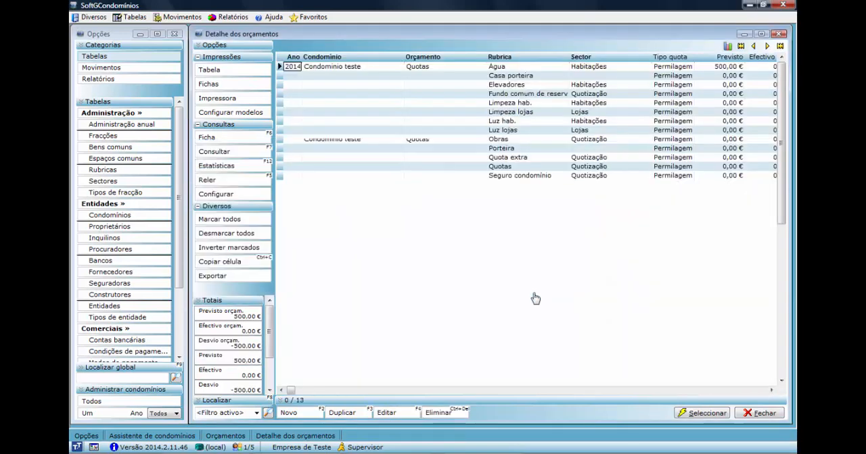
Set the despesa prevista of the Luz lojas rubric to 500, save it and close the budget detail list.
click(500, 131)
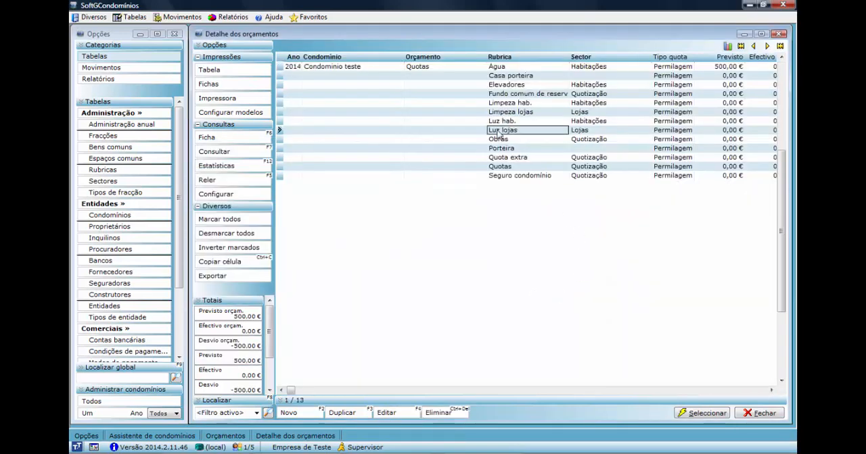
click(385, 413)
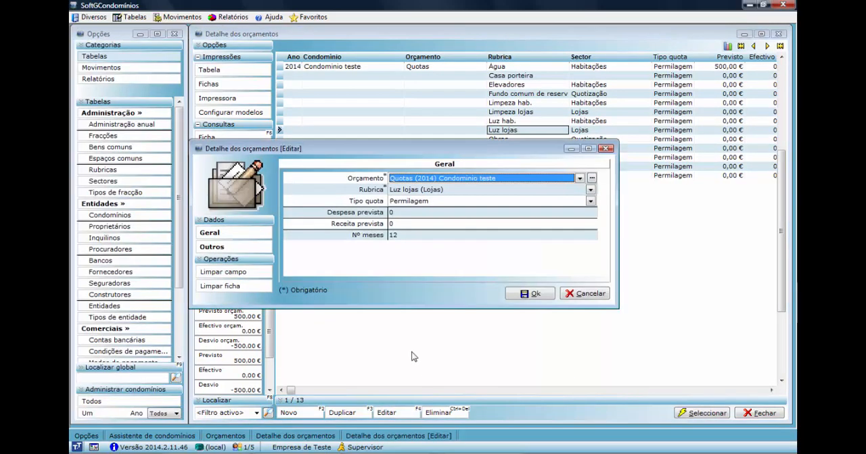
click(400, 213)
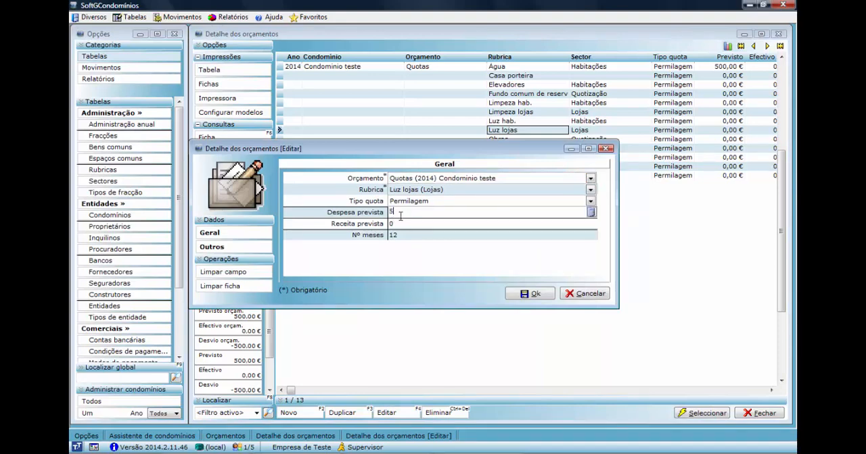
text(500)
click(519, 296)
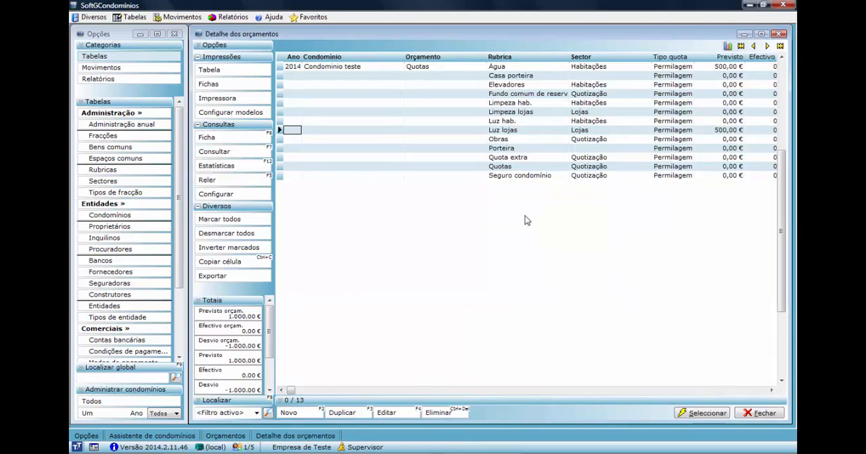
click(748, 414)
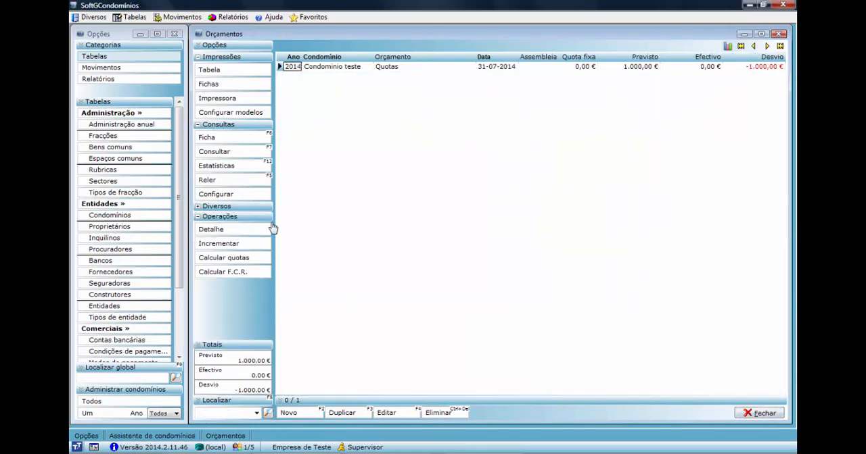
Calculate the quotas for the 2014 Quotas budget of Condominio teste.
click(222, 259)
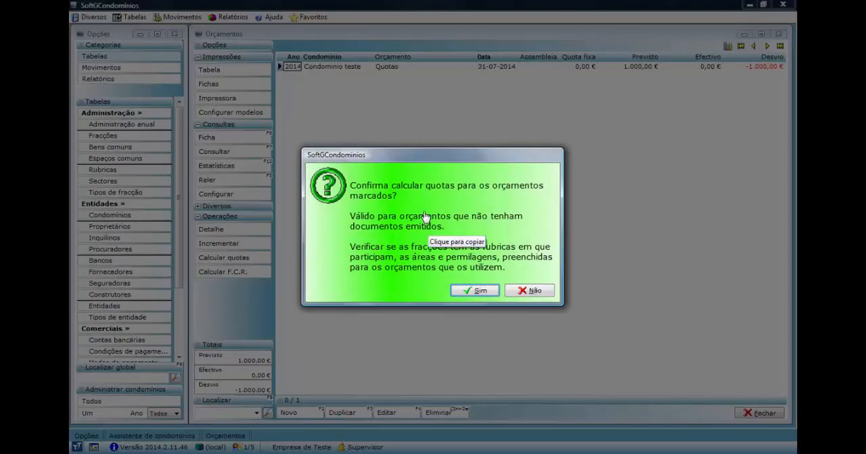
click(473, 291)
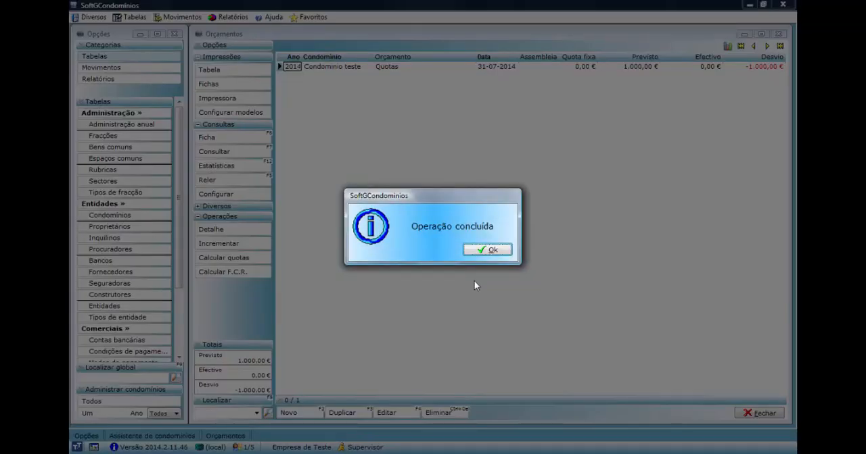
click(487, 250)
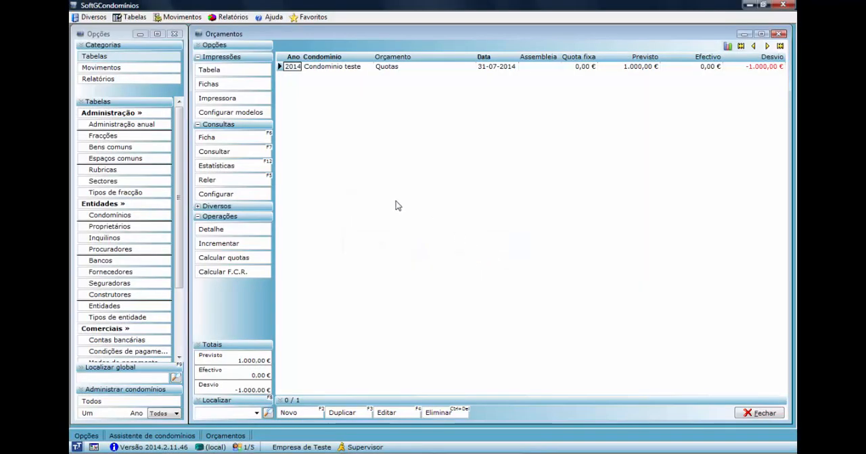
Calculate the F.C.R. at 10 percent using the Fundo comum de reserva rubric, and close the budget list.
click(230, 271)
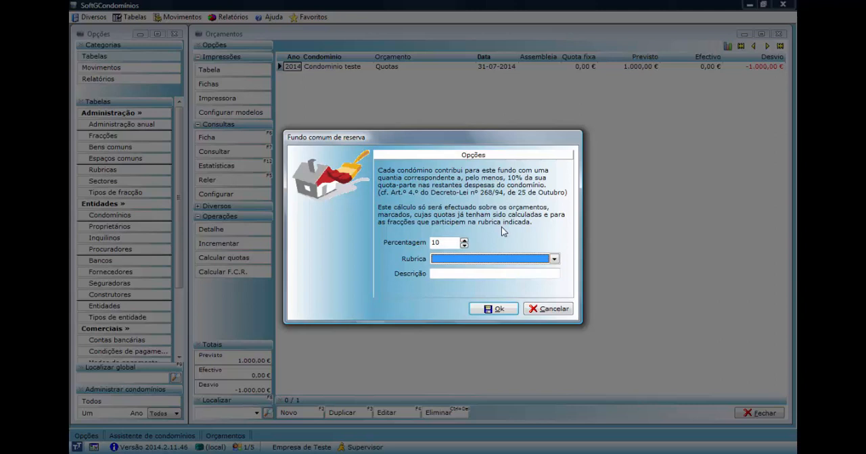
click(497, 259)
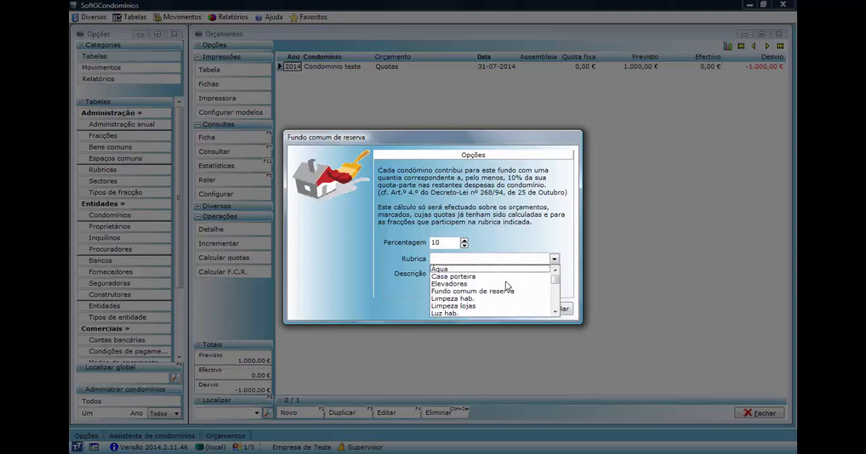
click(504, 291)
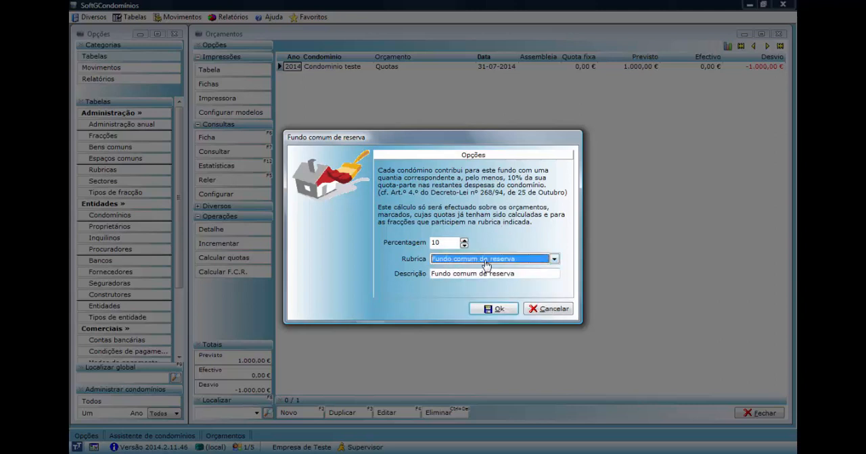
click(492, 310)
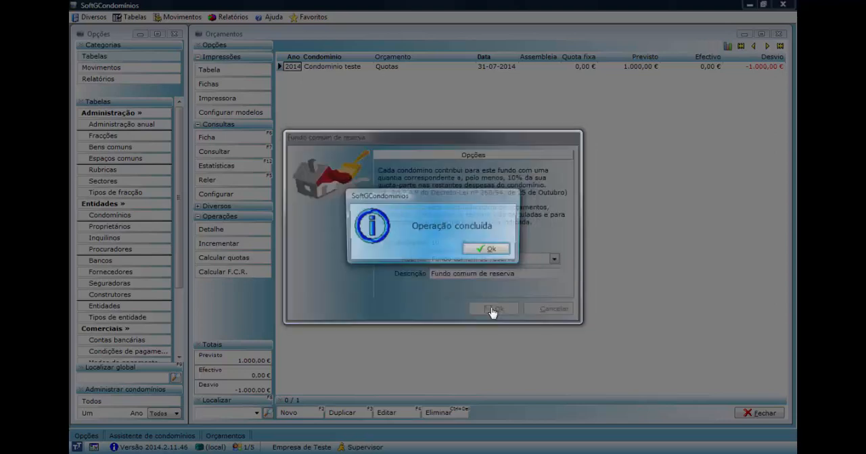
click(482, 250)
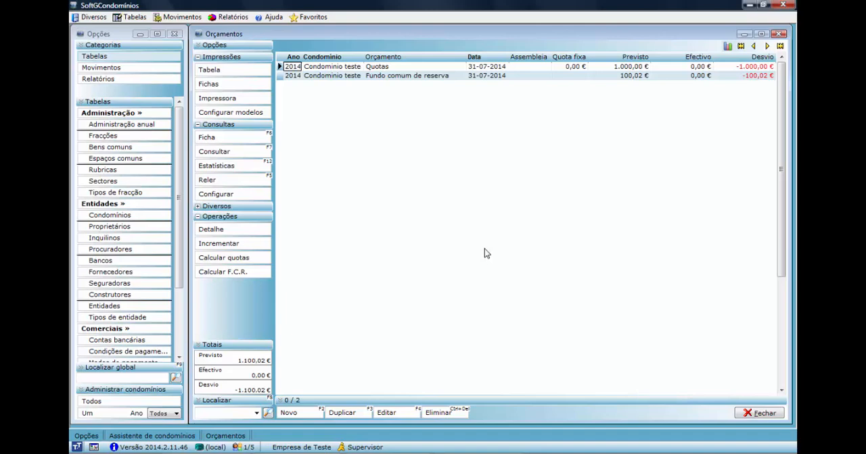
click(759, 413)
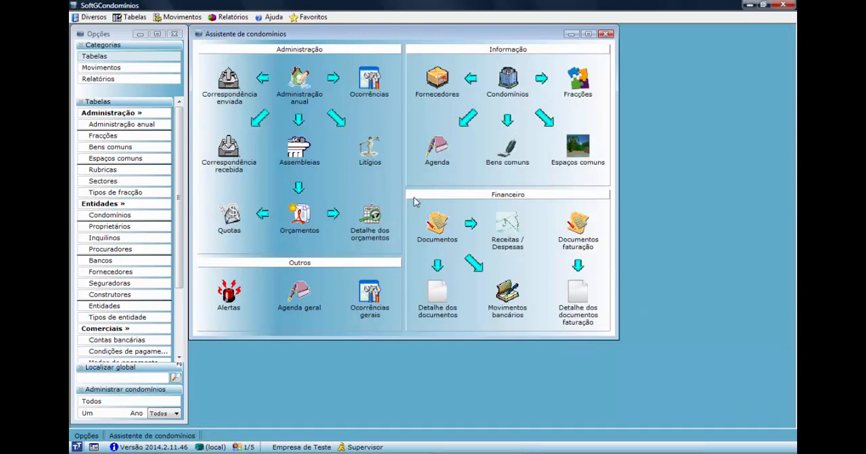
Start a new aviso de débito in the condominium documents for fraction A.
click(436, 228)
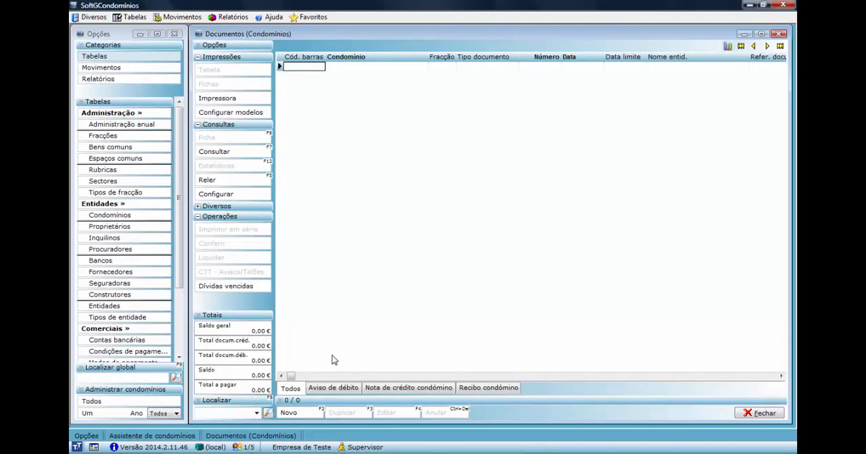
click(325, 391)
click(289, 412)
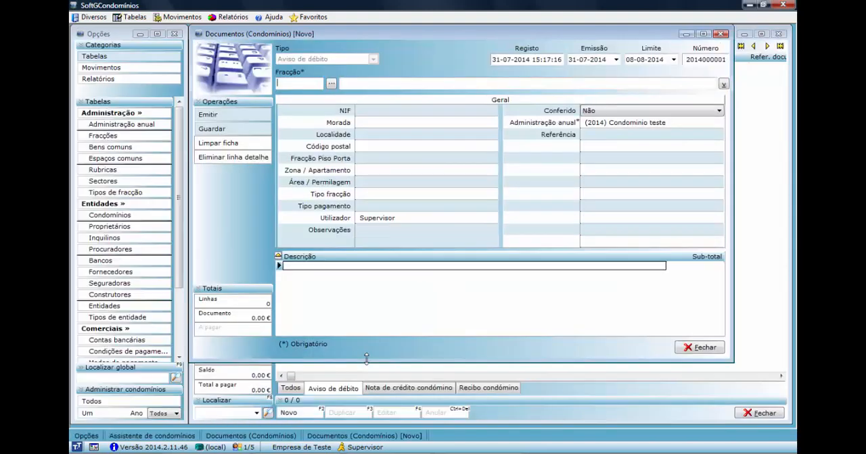
click(332, 83)
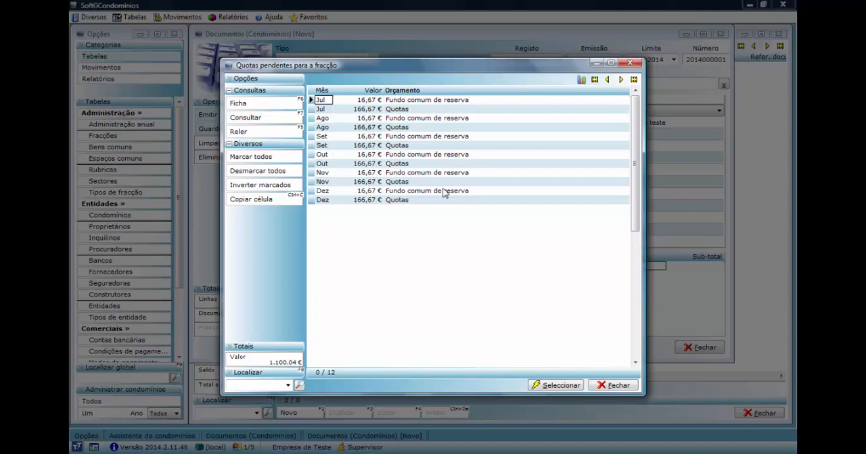
Add the two pending Jul items, Fundo comum de reserva and Quotas, to the aviso de débito and issue it, closing the print preview.
key(shift+Down)
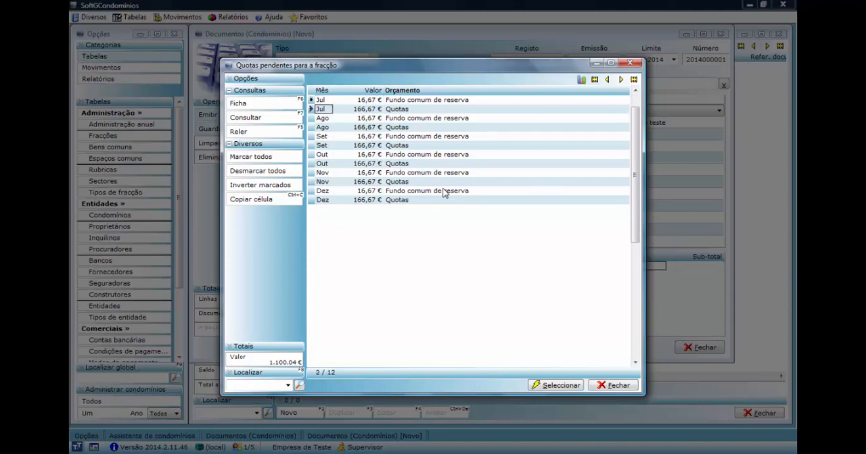
click(563, 386)
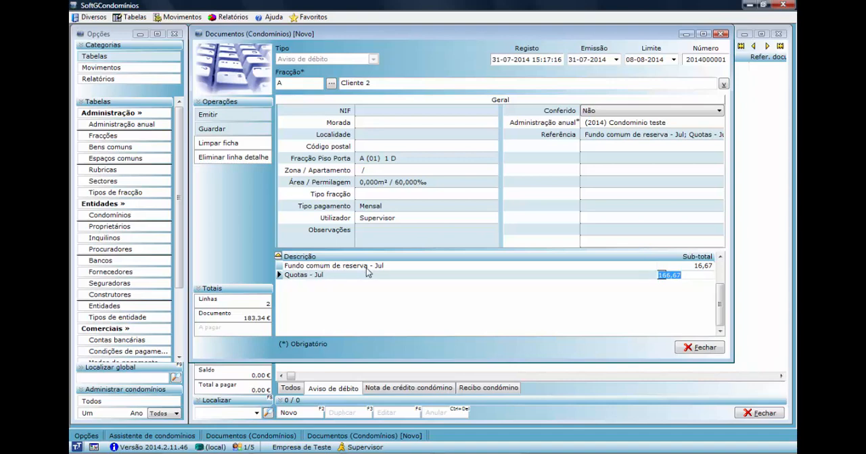
click(216, 116)
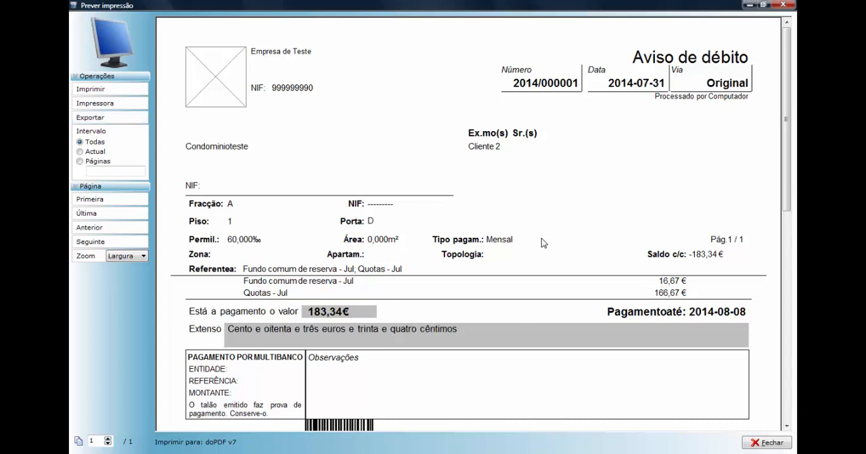
click(767, 443)
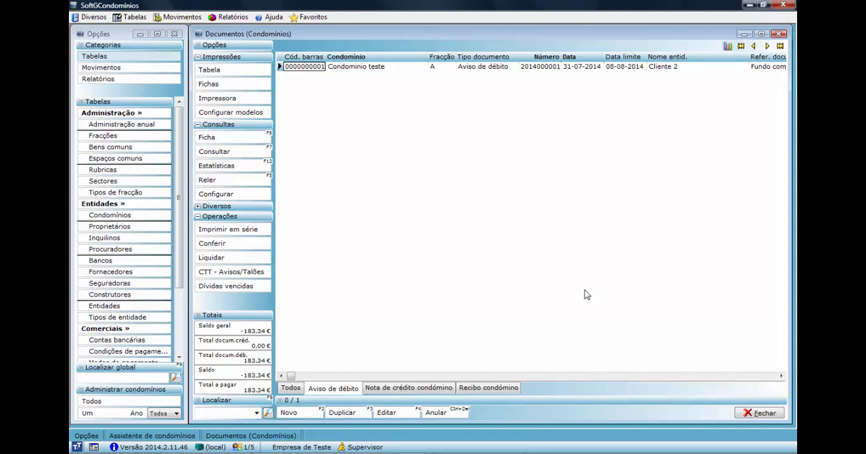
Settle the Condominio teste aviso de débito by issuing its recibo condómino, and close the print preview.
click(352, 67)
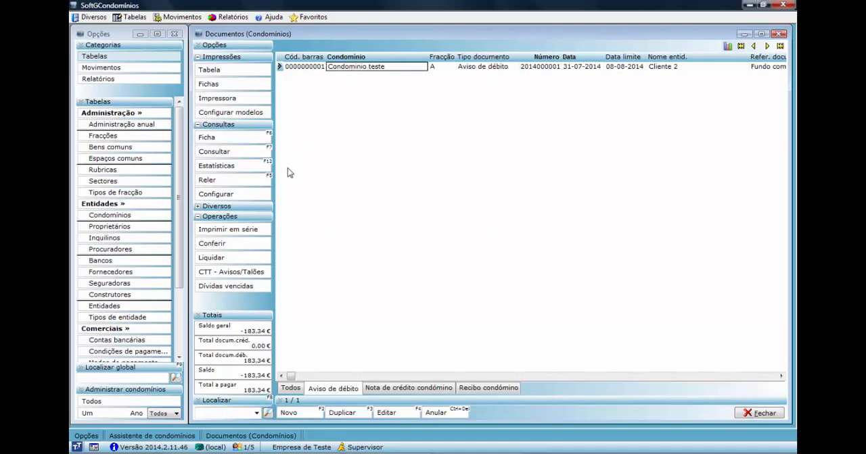
click(215, 258)
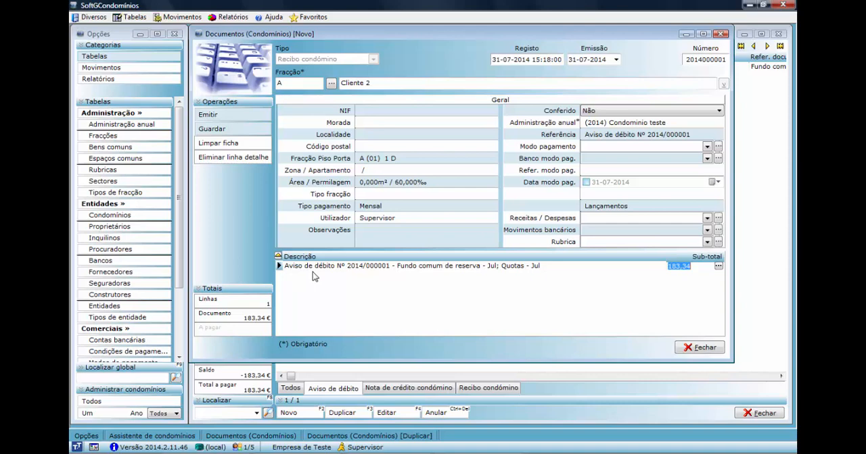
click(261, 118)
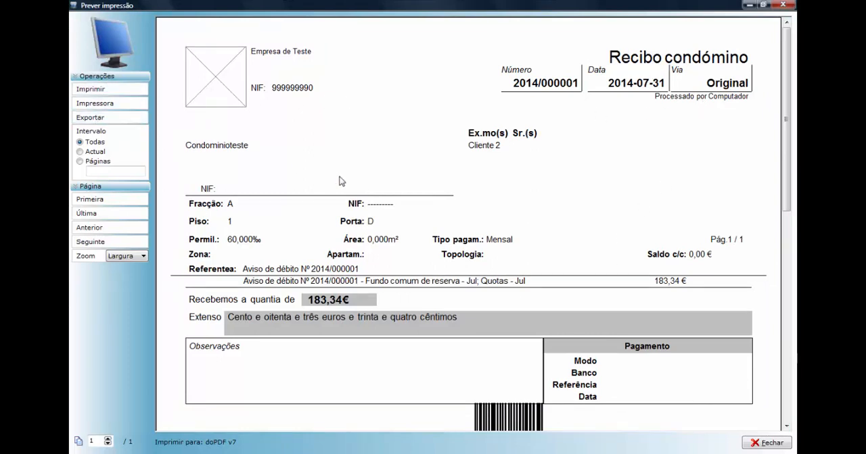
click(782, 6)
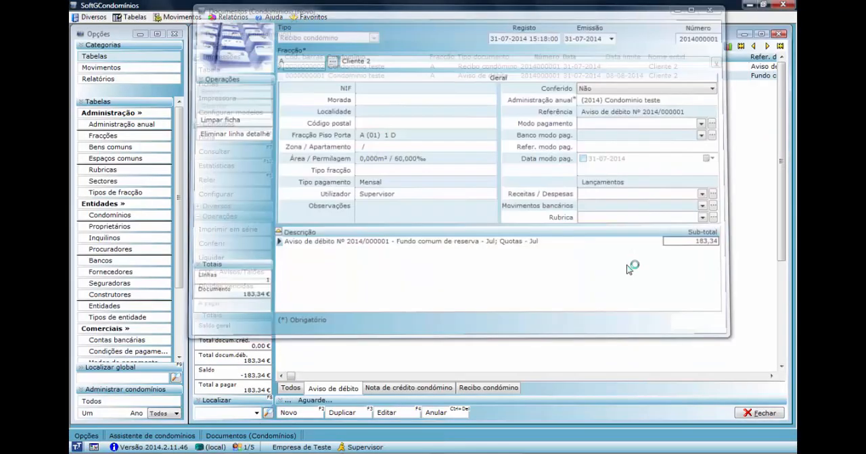